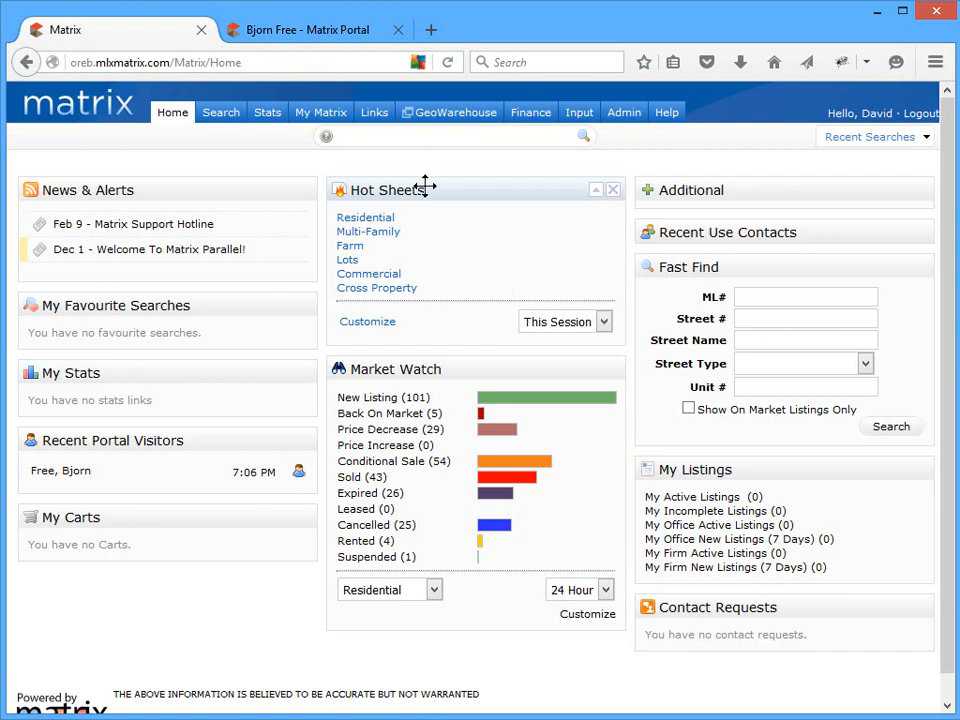
- In My Information, tick Override? for Full Name, shorten the first name, and save
mouse_move(336, 124)
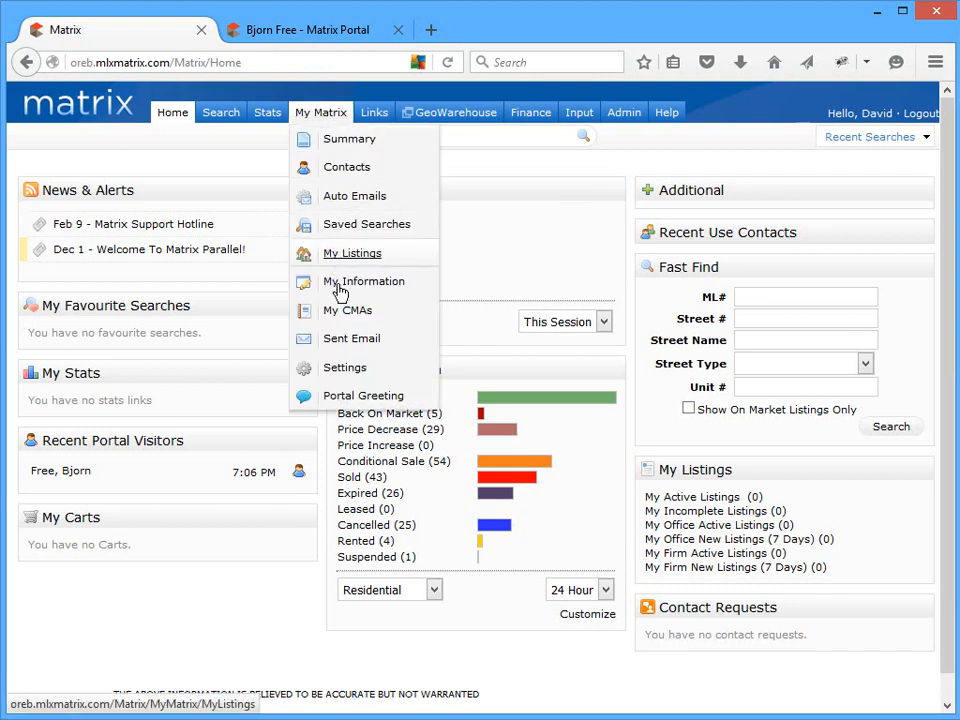
left_click(366, 373)
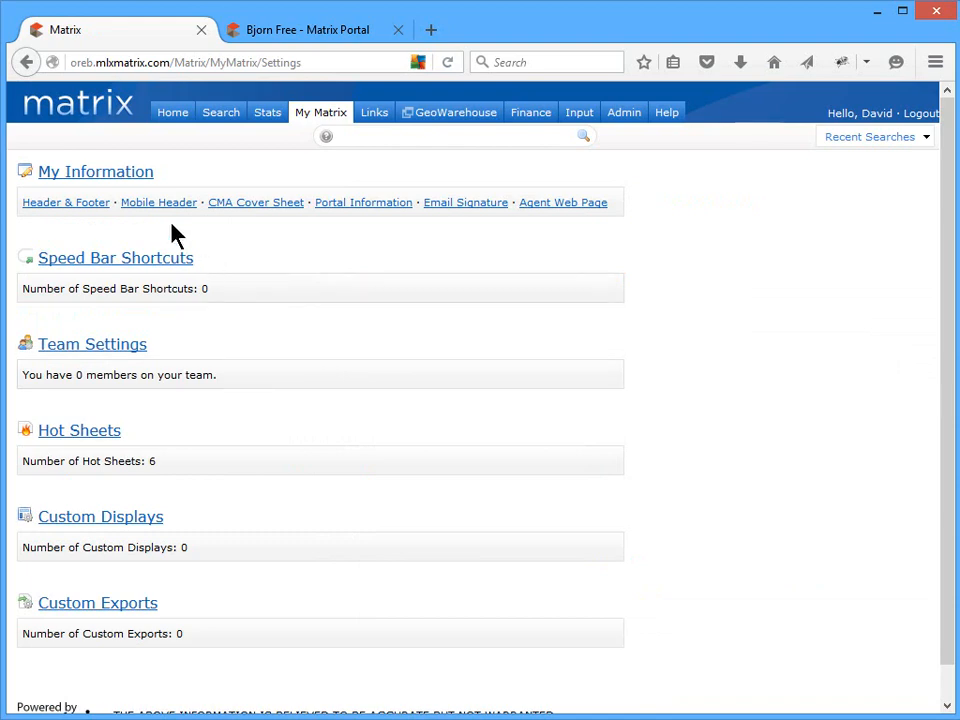
left_click(129, 175)
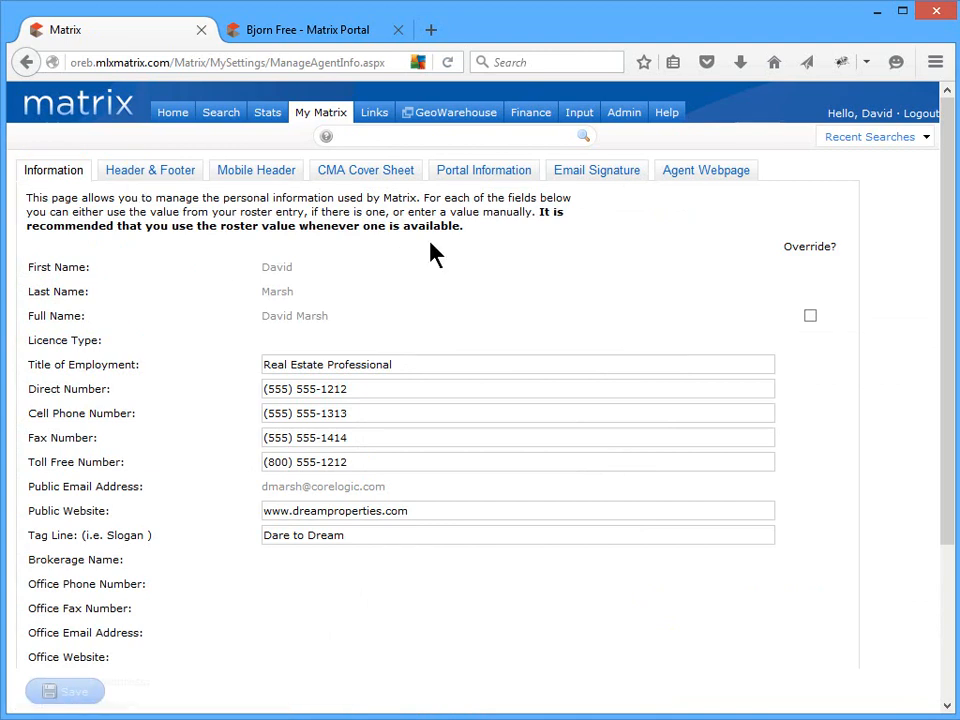
left_click(811, 316)
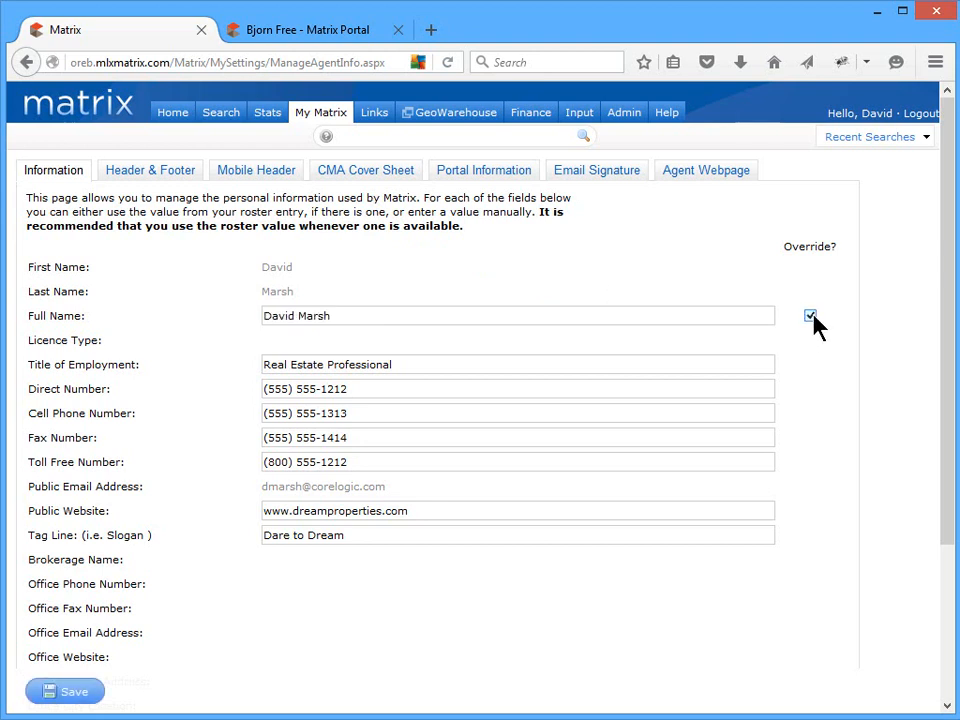
left_click_drag(296, 316, 286, 318)
type("e")
left_click(80, 692)
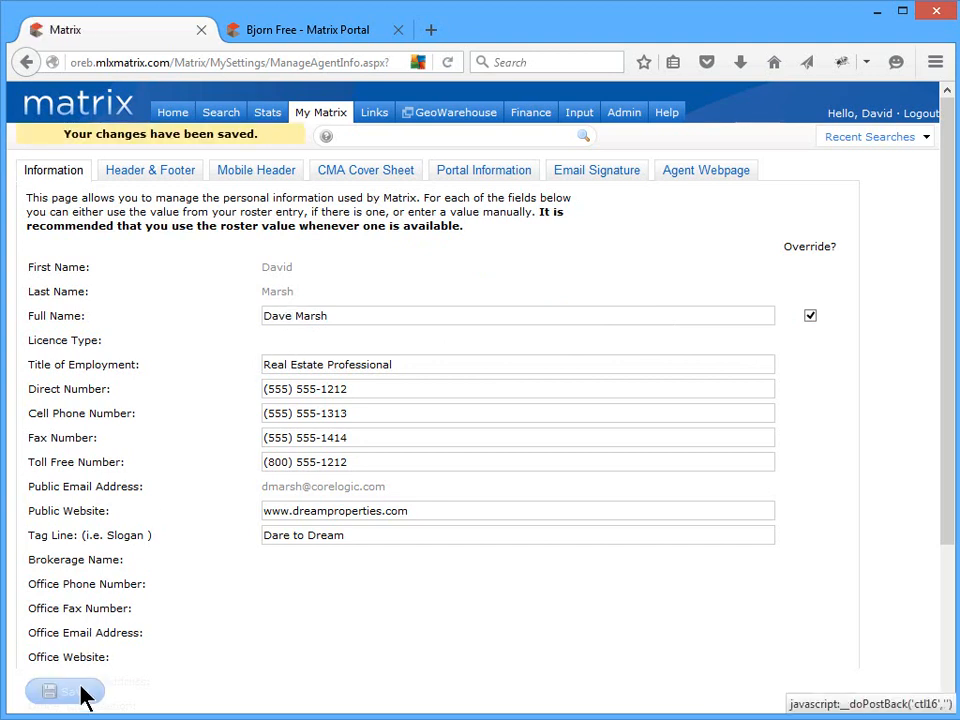
- Pick the Basic Info Complete header and footer package, preview it with own details, and save
left_click(169, 178)
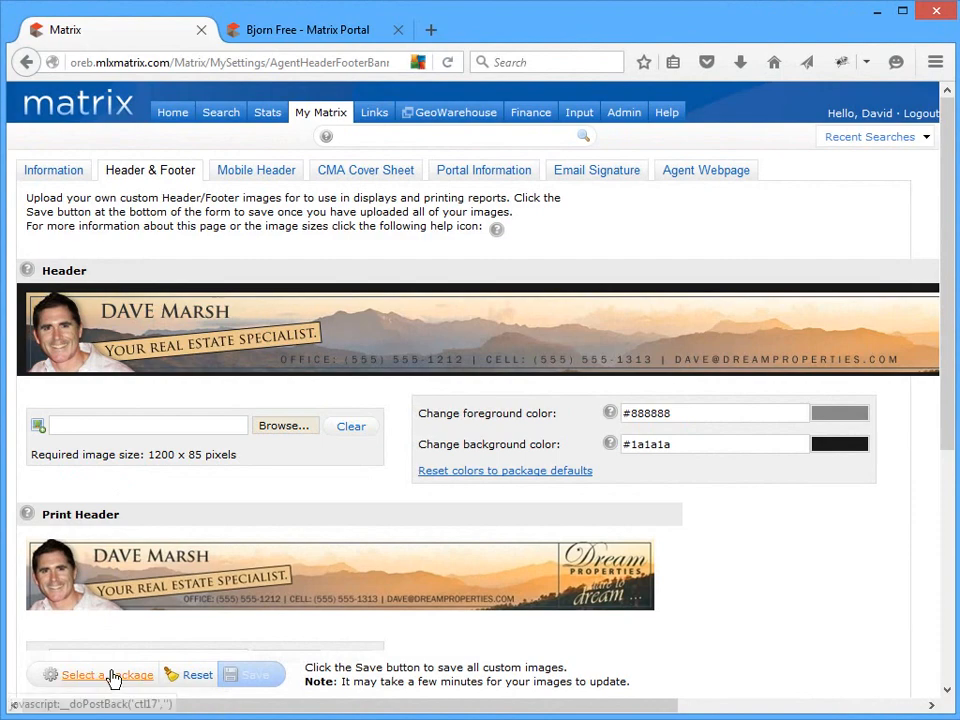
left_click(110, 675)
left_click(37, 545)
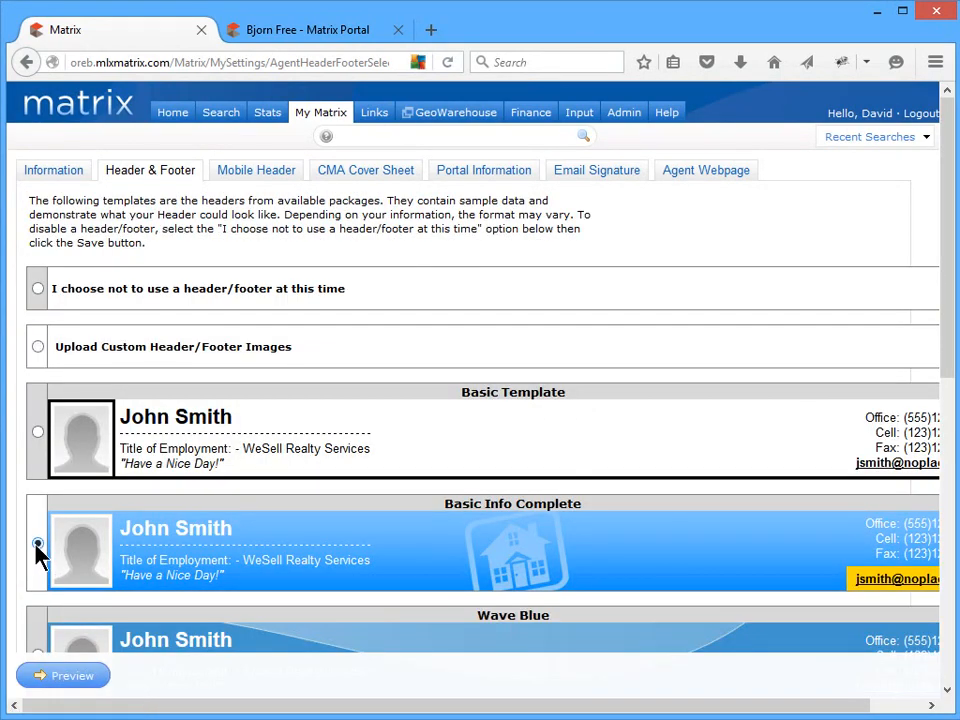
left_click(71, 677)
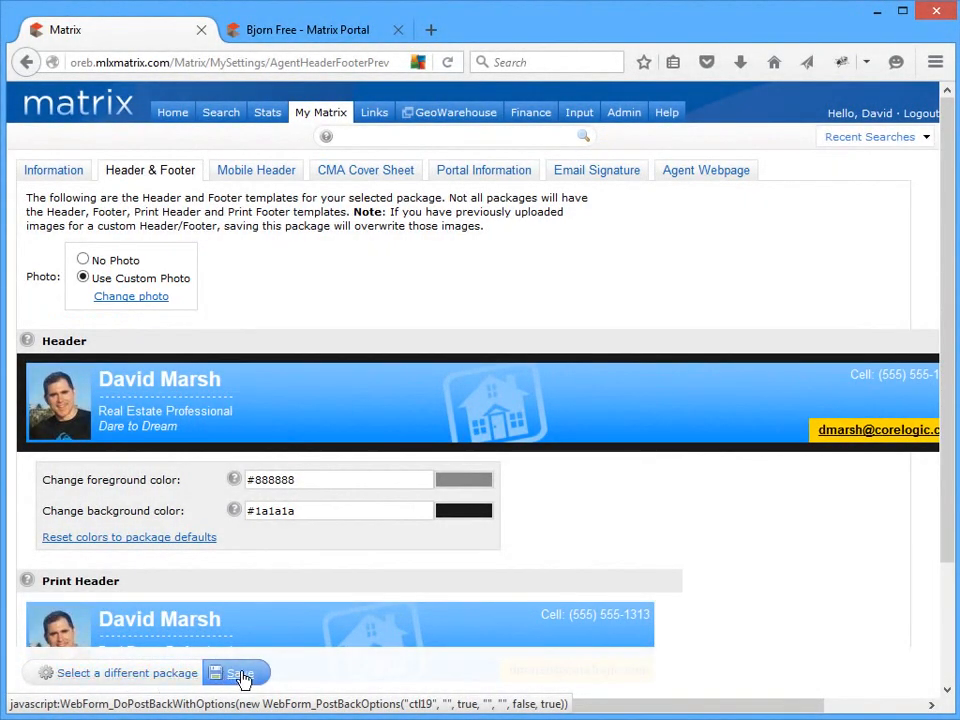
left_click(238, 677)
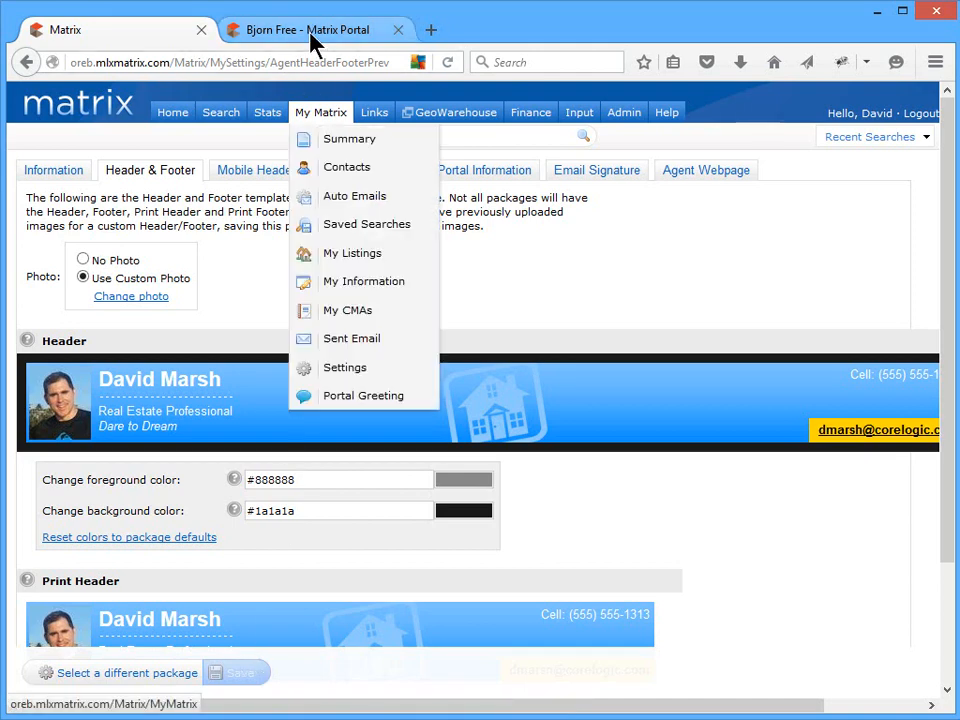
left_click(311, 36)
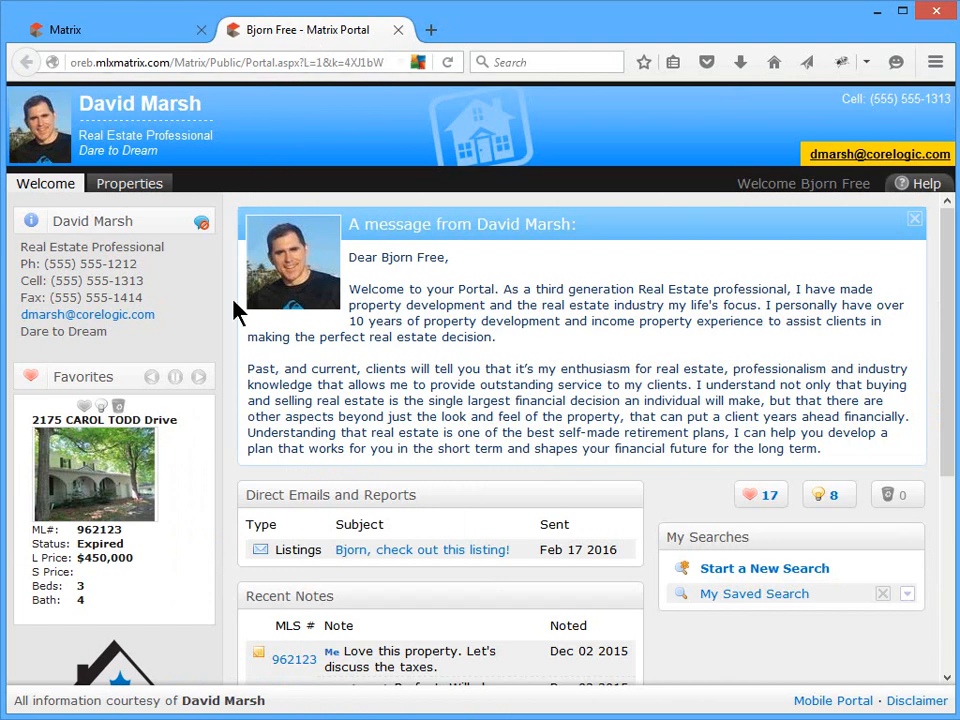
key("alt+Tab")
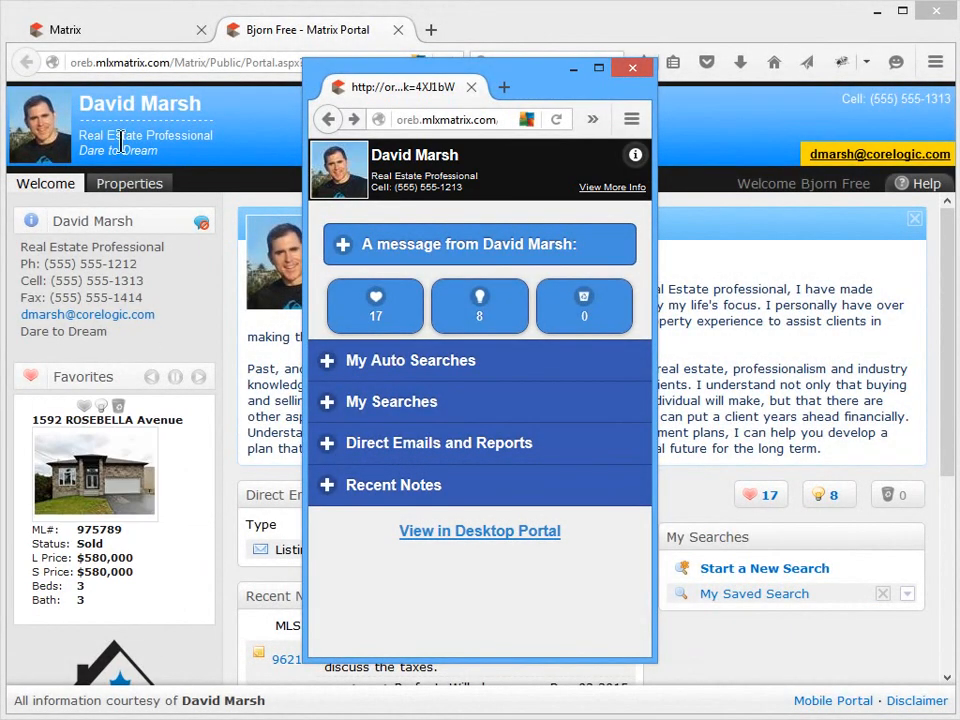
left_click(118, 36)
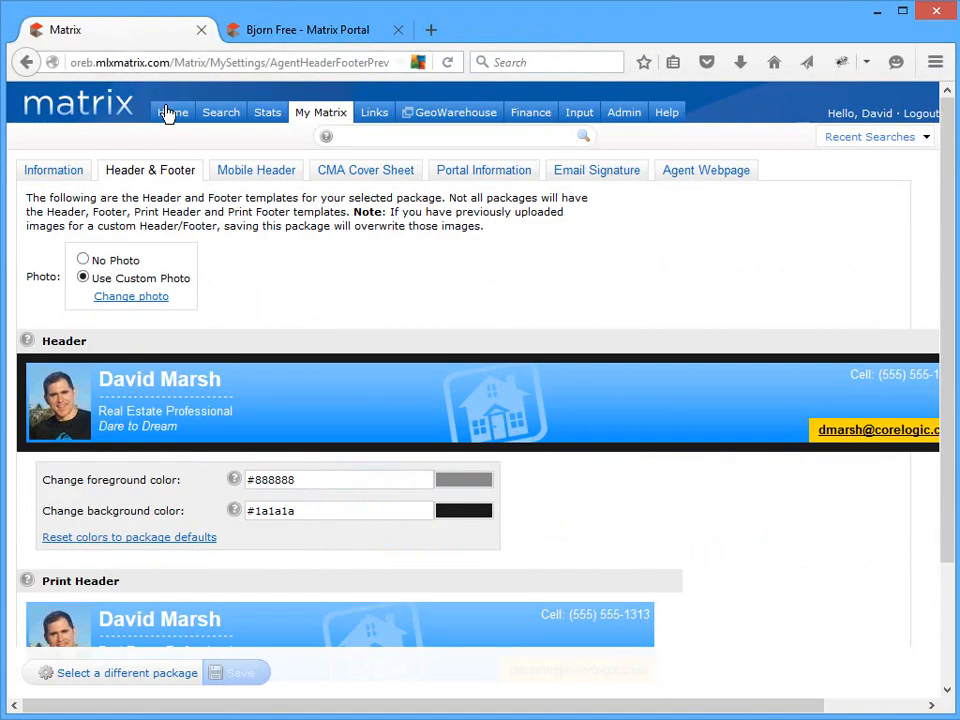
- Save the mobile header with a blank fourth line and the custom photo, then go to CMA Cover Sheet
left_click(225, 178)
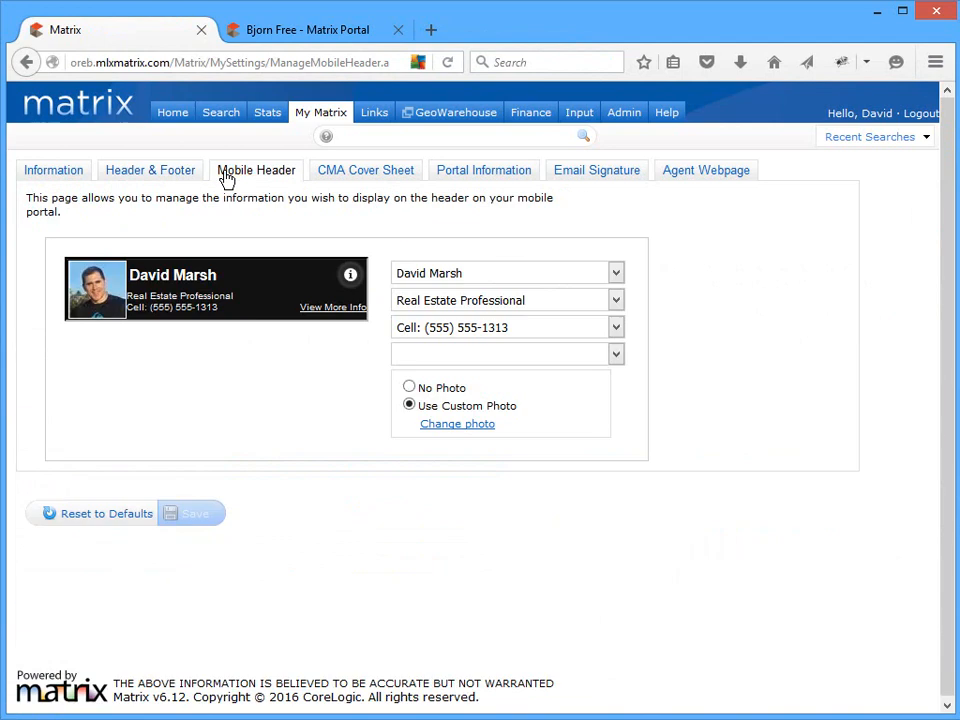
left_click(575, 358)
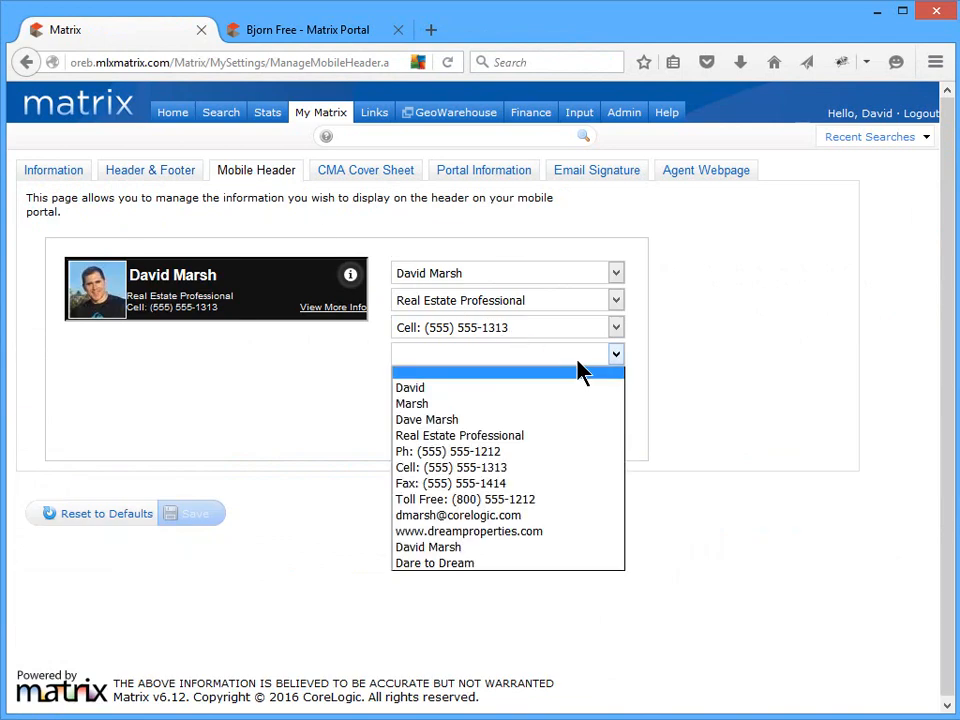
left_click(578, 370)
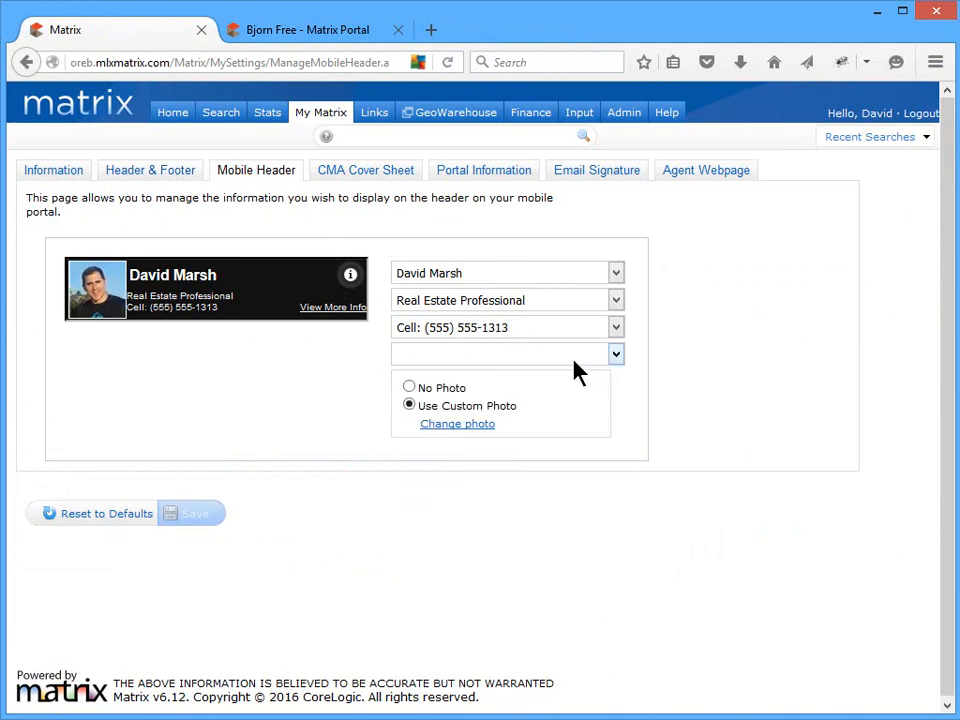
left_click(409, 387)
left_click(410, 405)
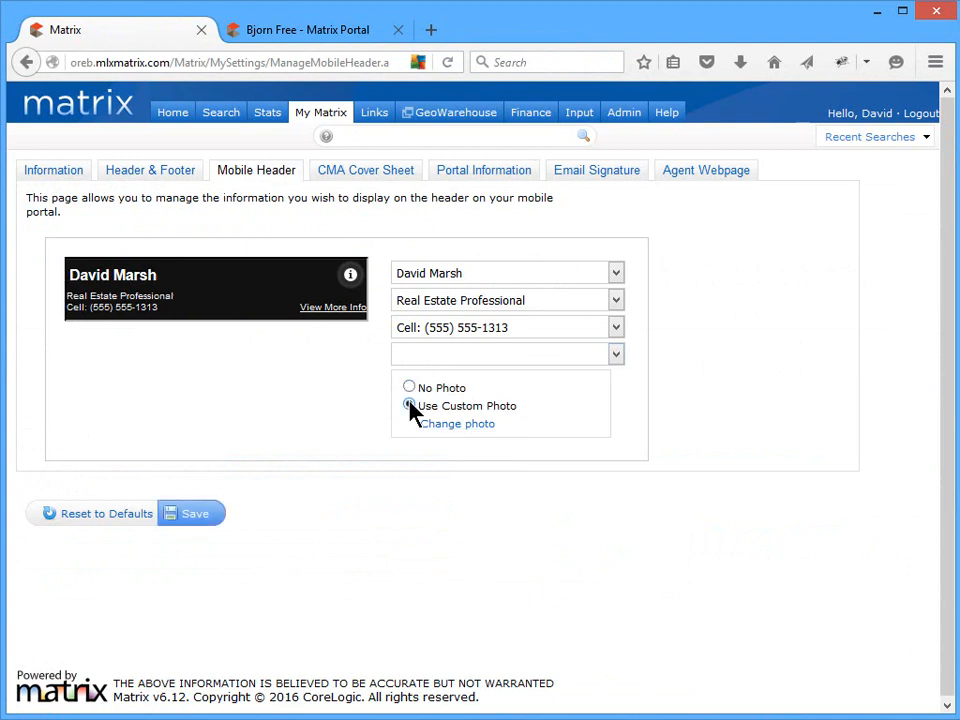
left_click(206, 514)
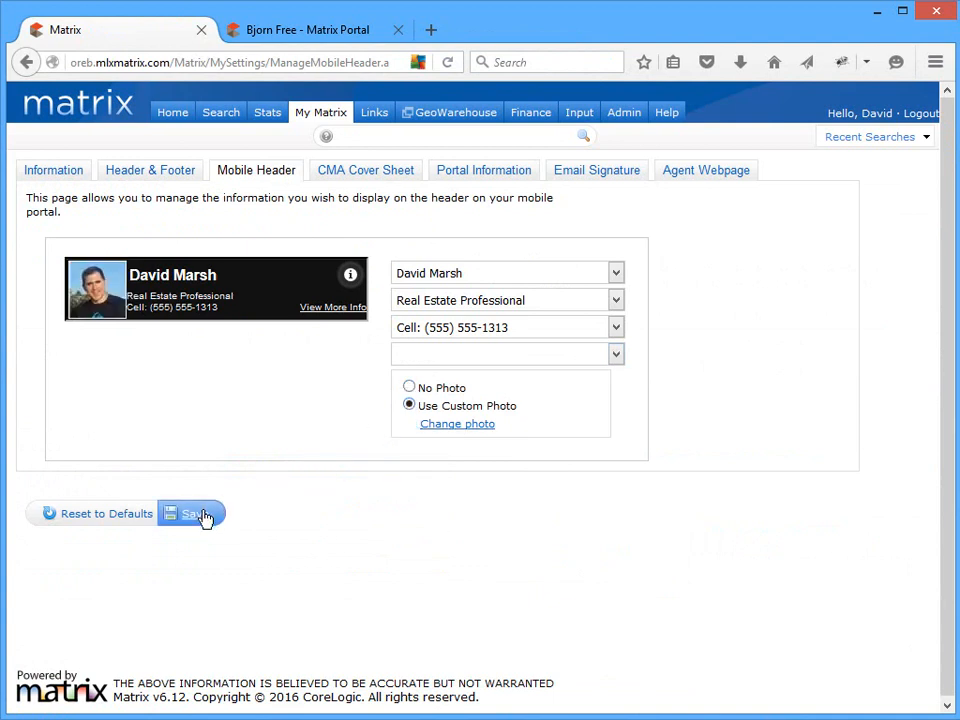
left_click(383, 177)
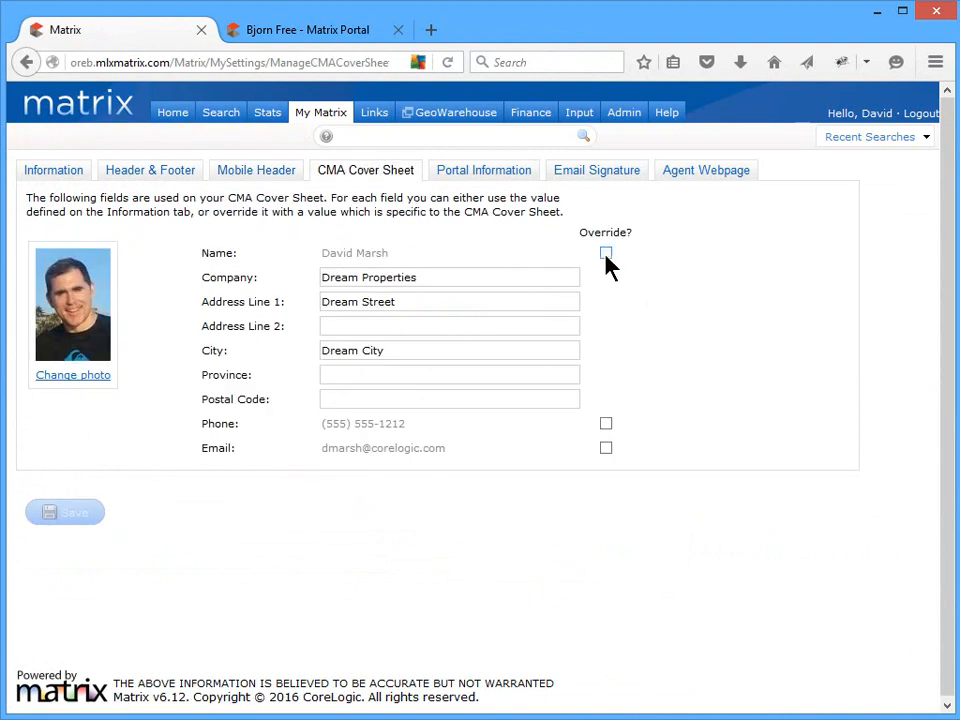
- Tick Name Override?, shorten the cover sheet first name and save, then save the cover sheet photo
left_click(606, 253)
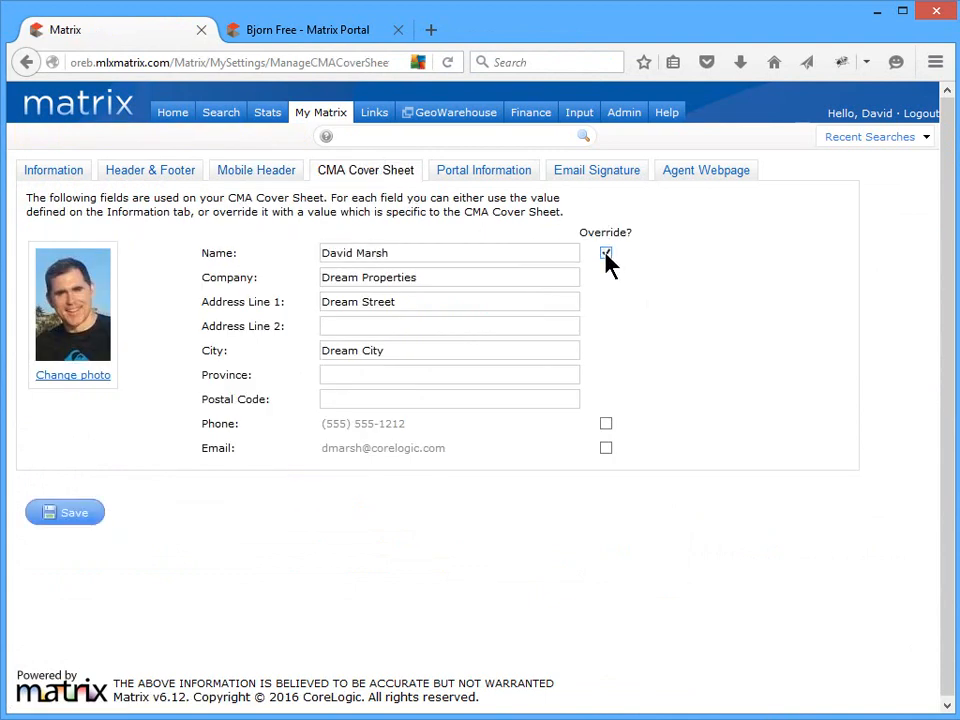
left_click(345, 253)
key("Delete")
key("Delete")
type("e")
left_click(75, 513)
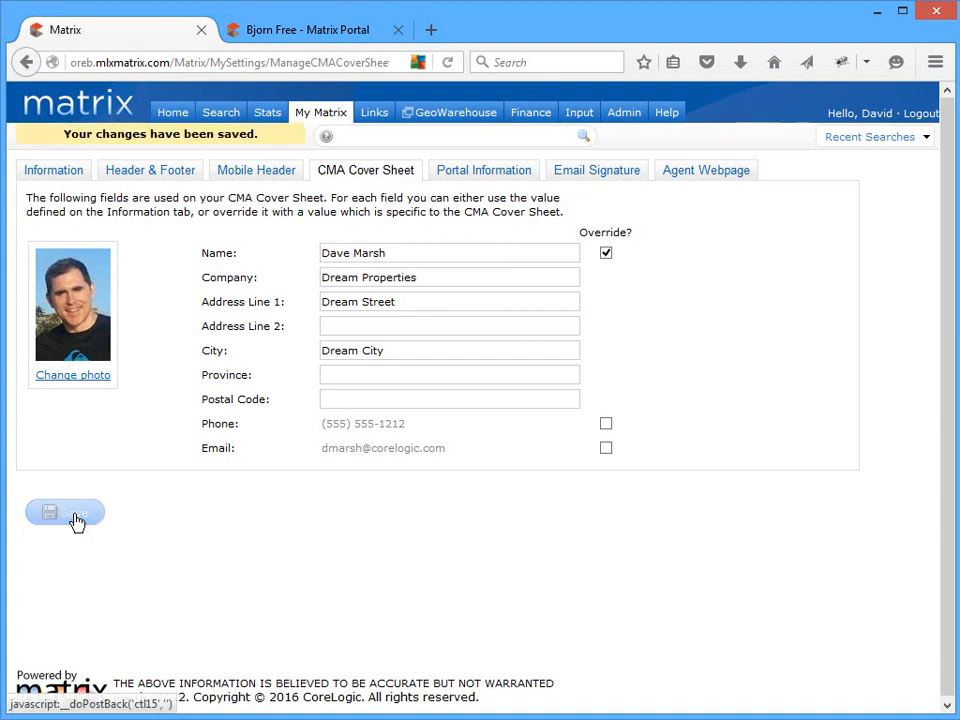
left_click(90, 377)
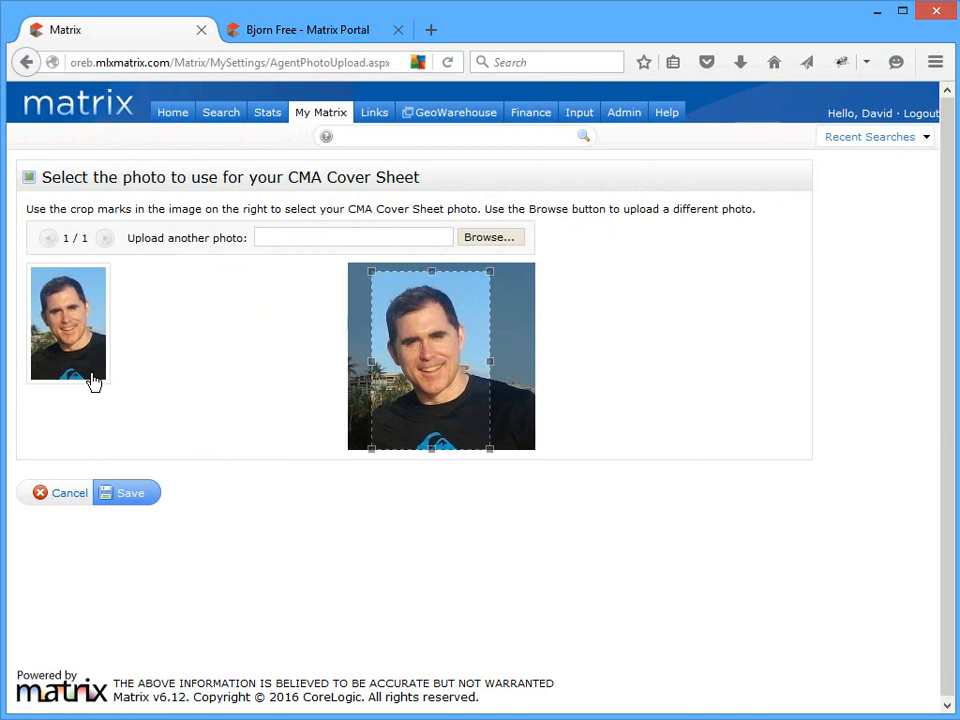
left_click(130, 495)
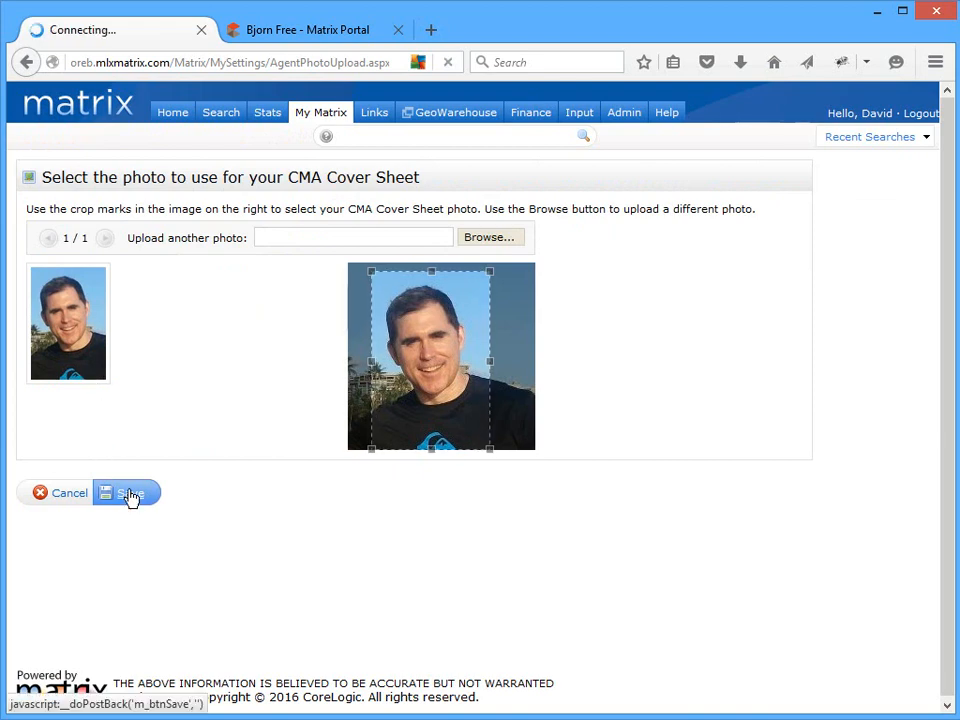
- Start a new CMA report from the agent's CMA list and go to its cover step
mouse_move(335, 118)
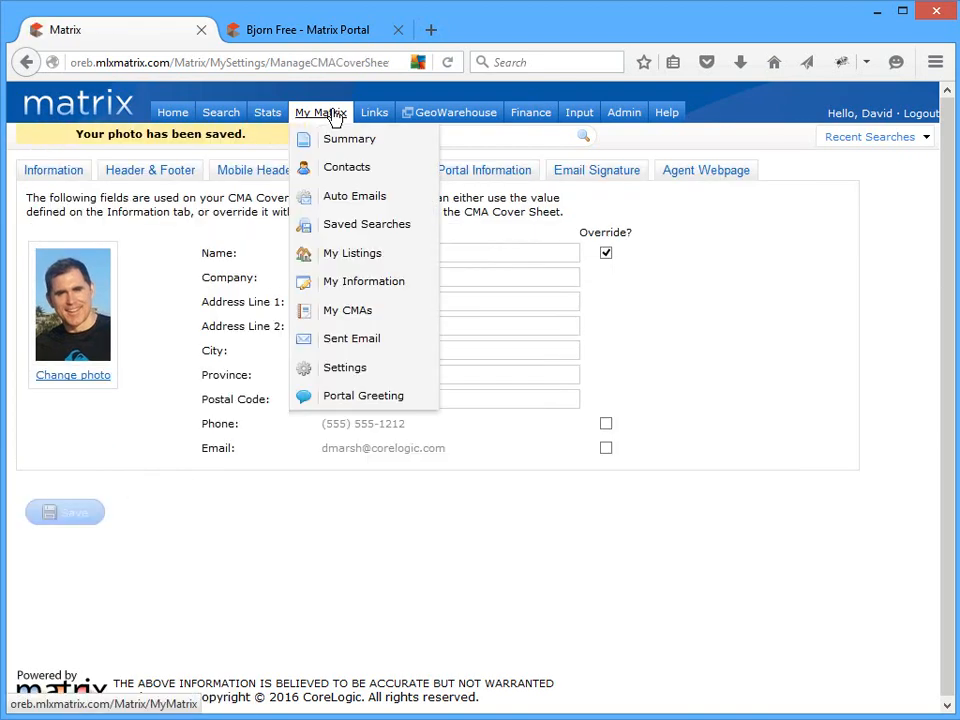
left_click(354, 316)
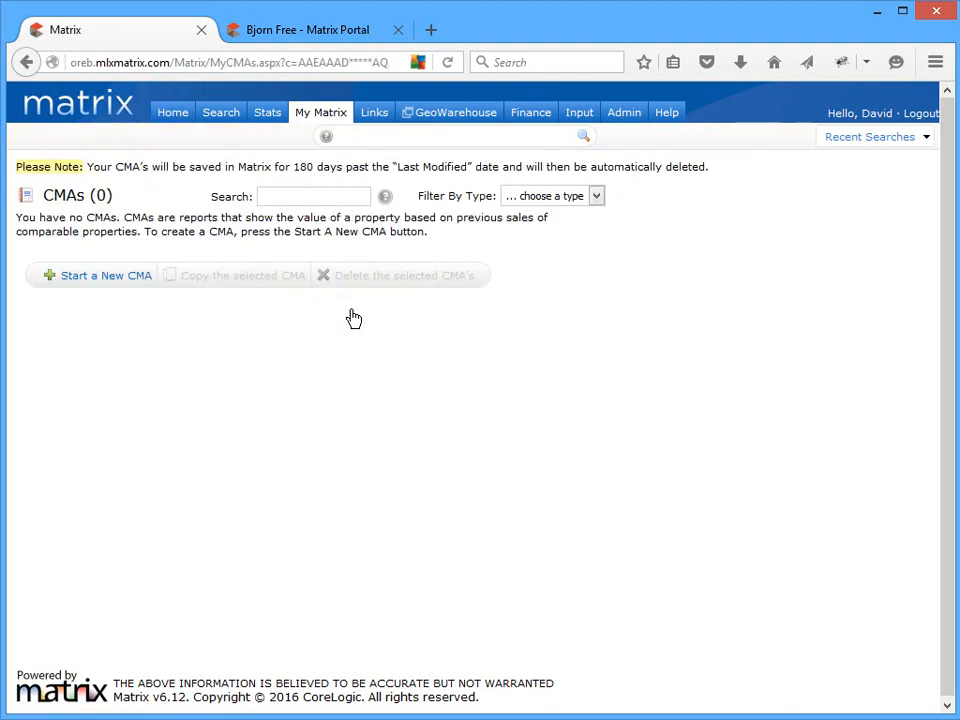
left_click(139, 278)
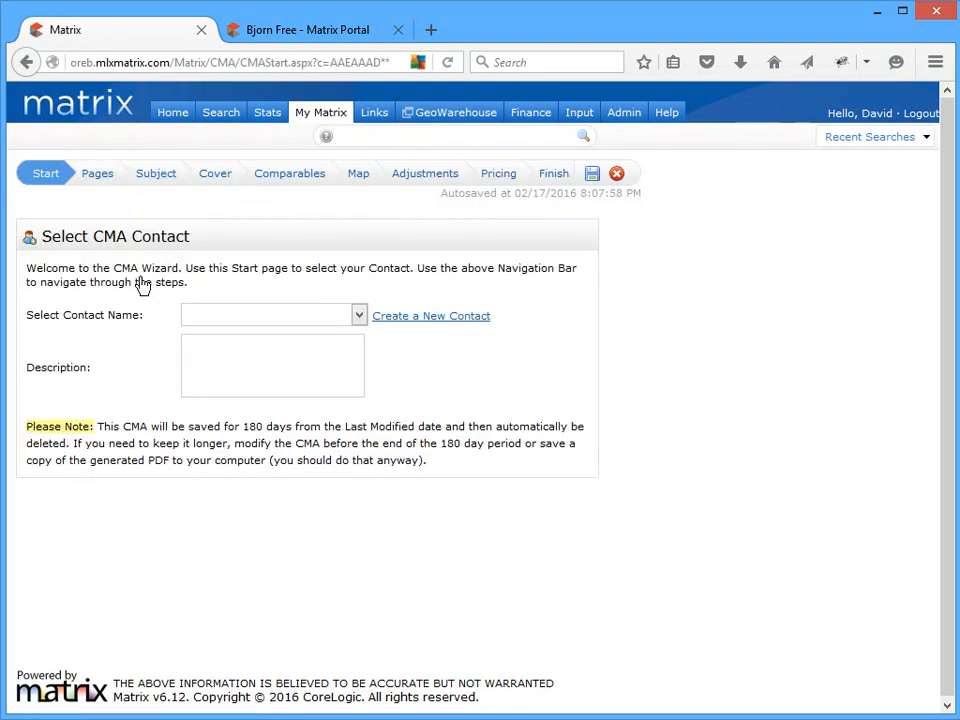
left_click(221, 184)
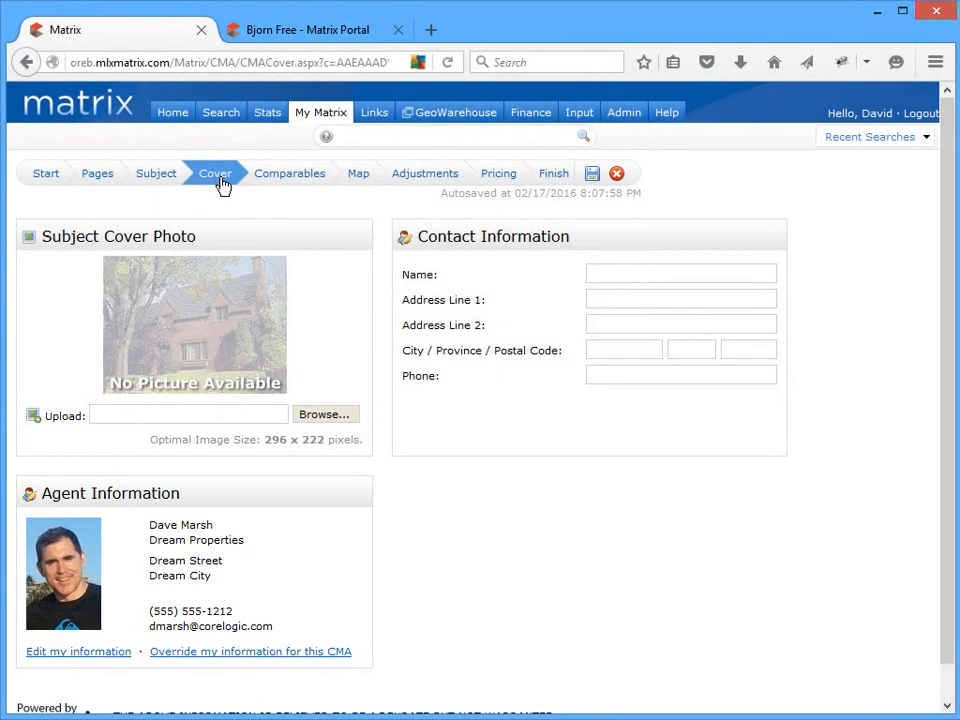
- Go back three pages to return to the CMA Cover Sheet settings
left_click(27, 62)
left_click(27, 62)
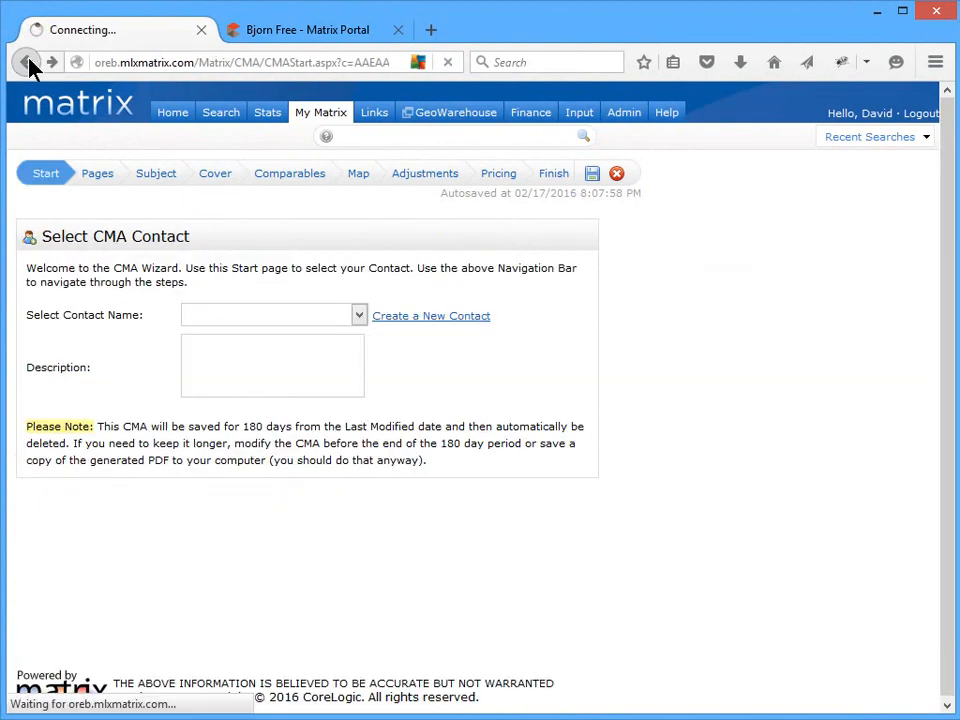
left_click(27, 62)
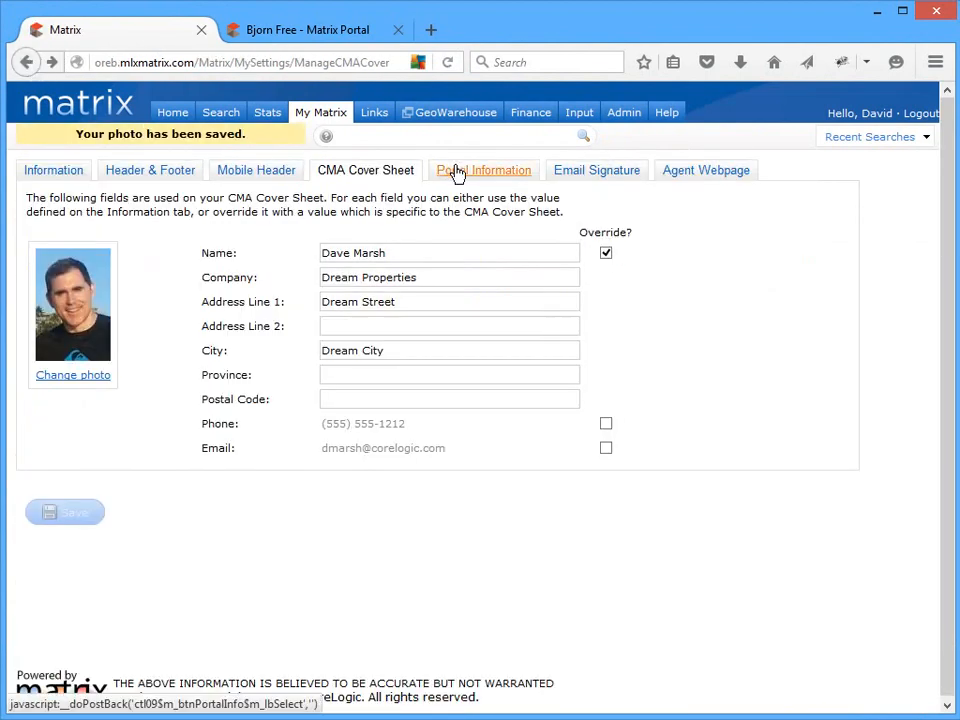
- Open Portal Information settings and preview the agent's full contact details on the client portal
left_click(456, 171)
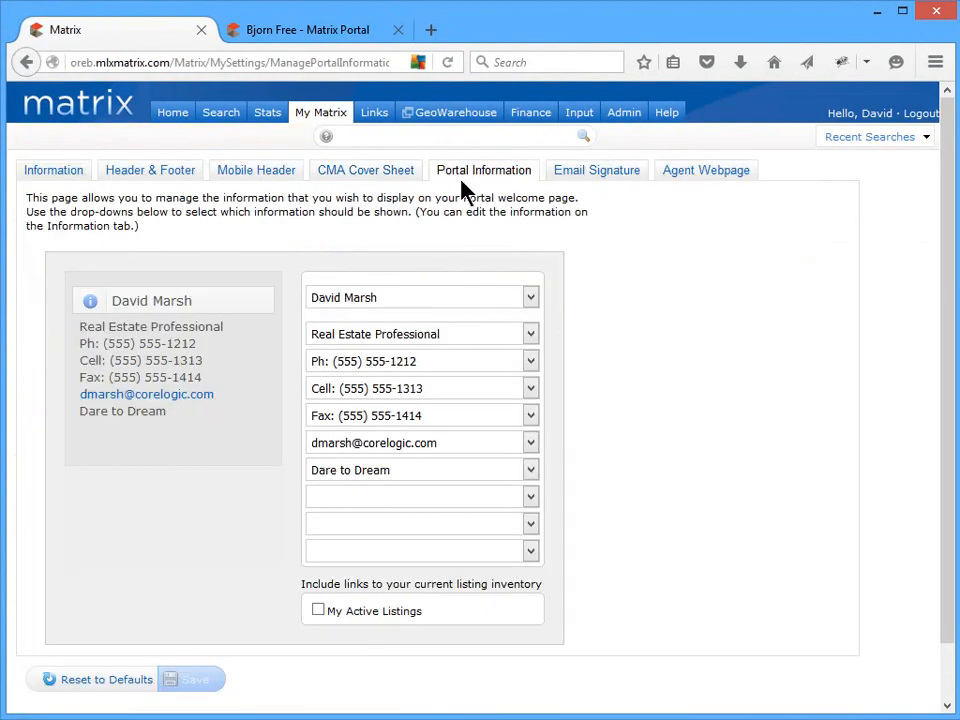
left_click(512, 496)
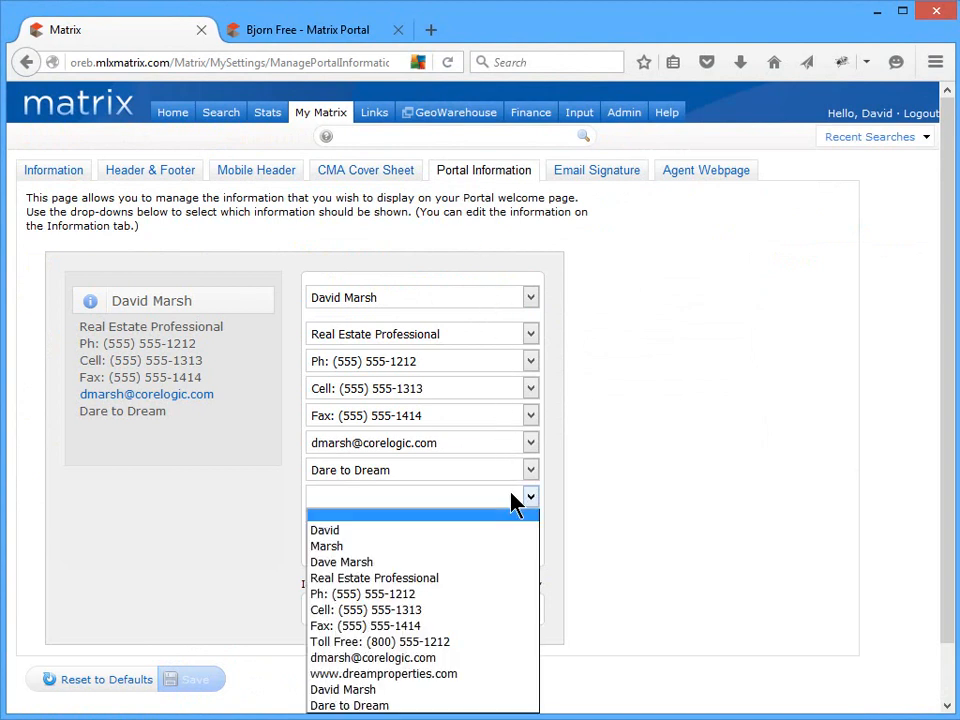
left_click(511, 494)
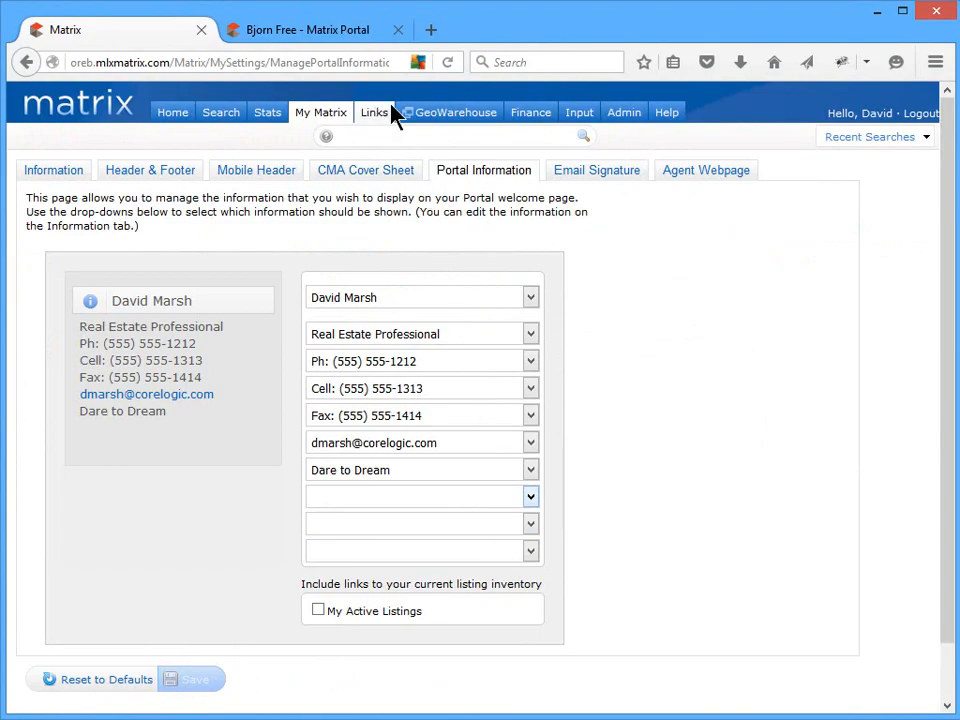
left_click(369, 38)
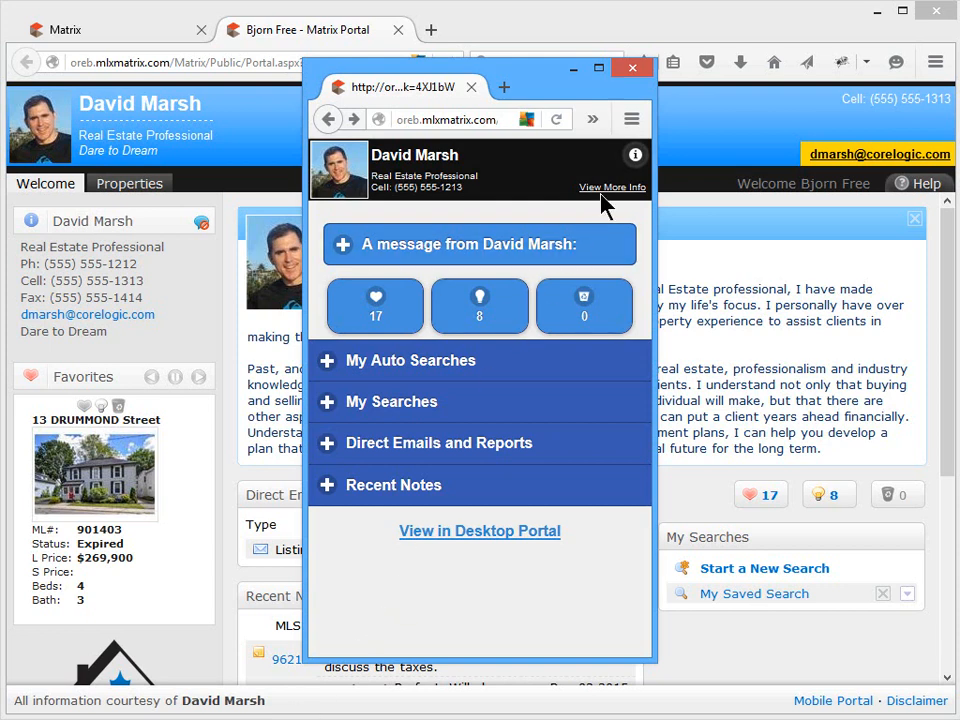
left_click(607, 196)
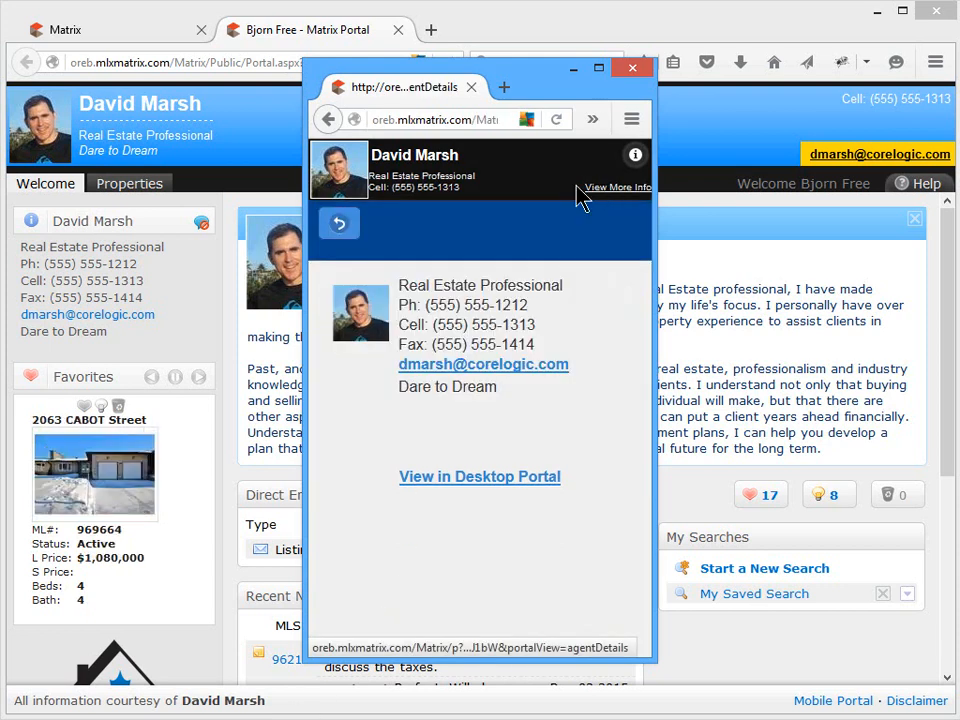
left_click(115, 40)
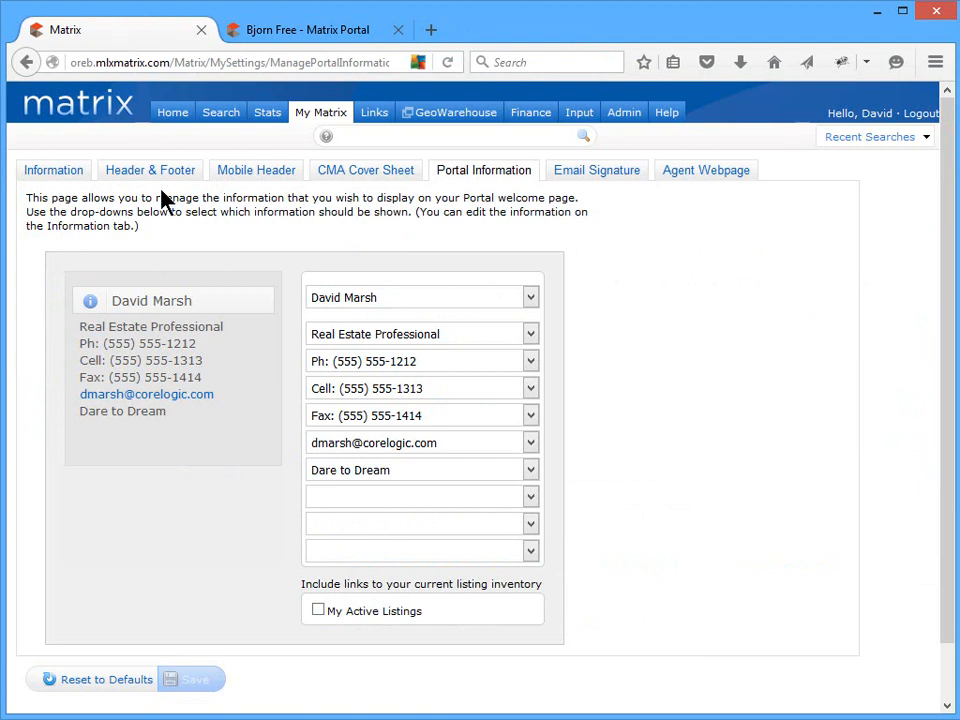
- Tick My Active Listings for the portal welcome page, save, and open Email Signature settings
left_click(318, 611)
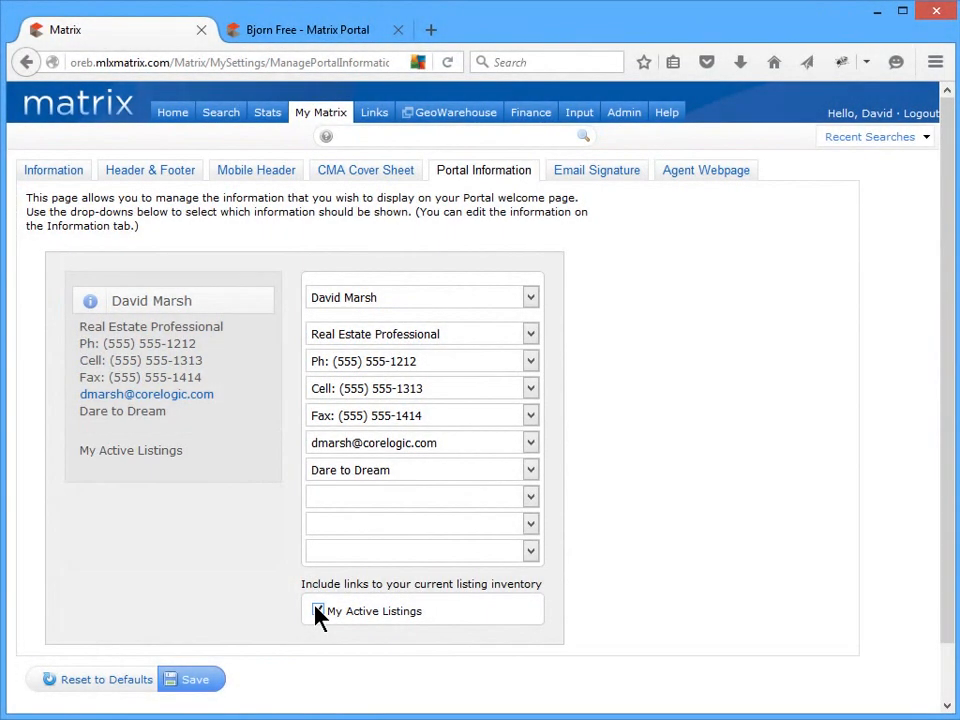
left_click(208, 683)
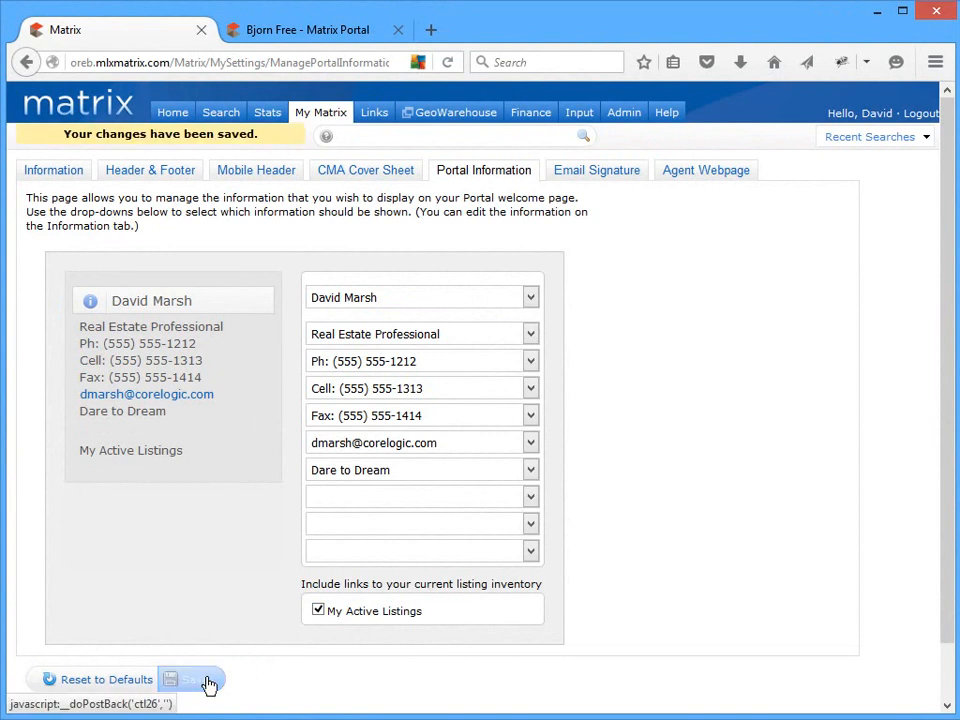
left_click(594, 175)
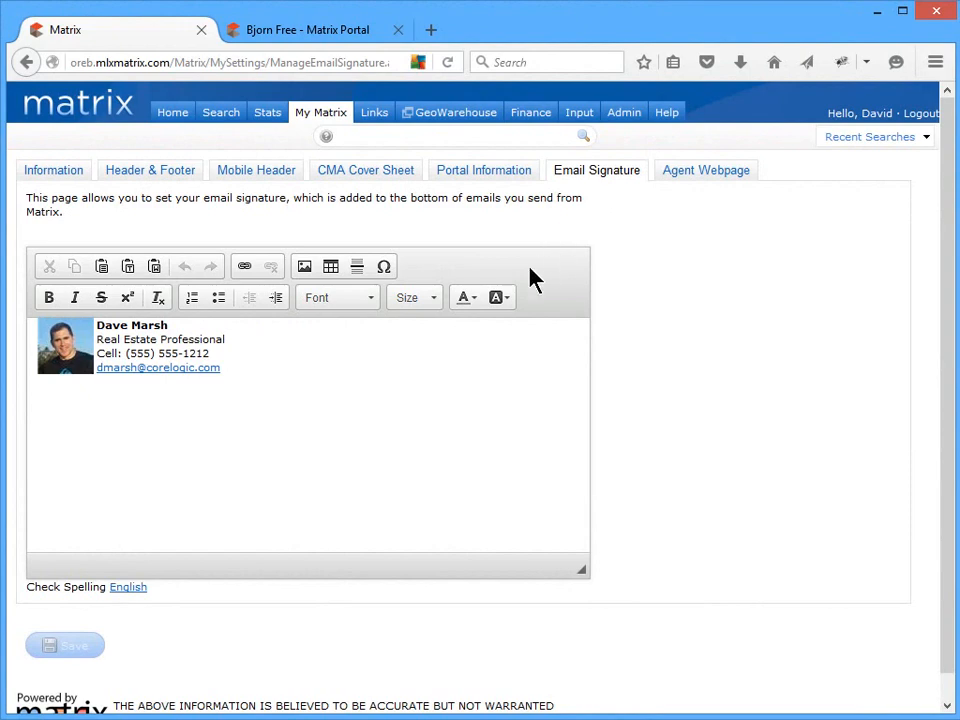
- On a new signature line, insert the small uploaded agent photo with HSpace 5
left_click(414, 351)
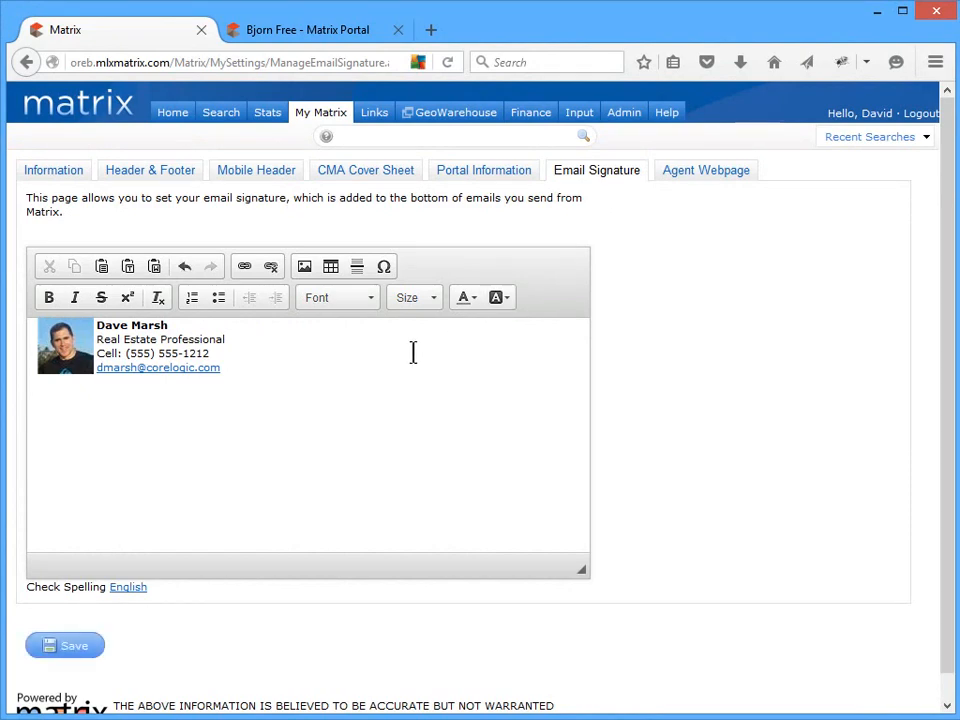
left_click(303, 268)
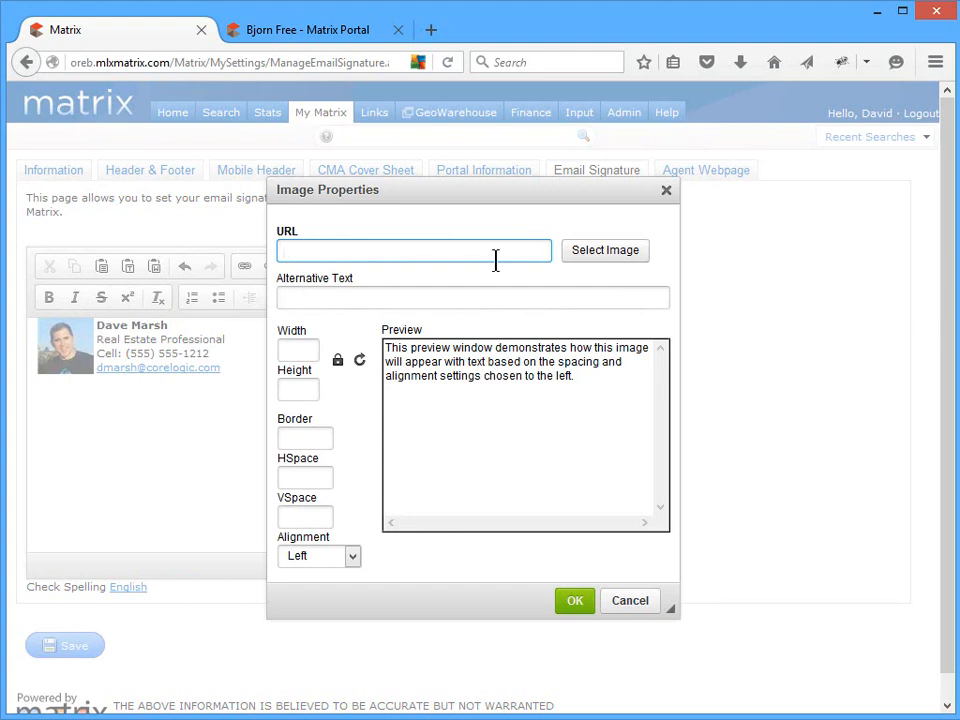
left_click(612, 254)
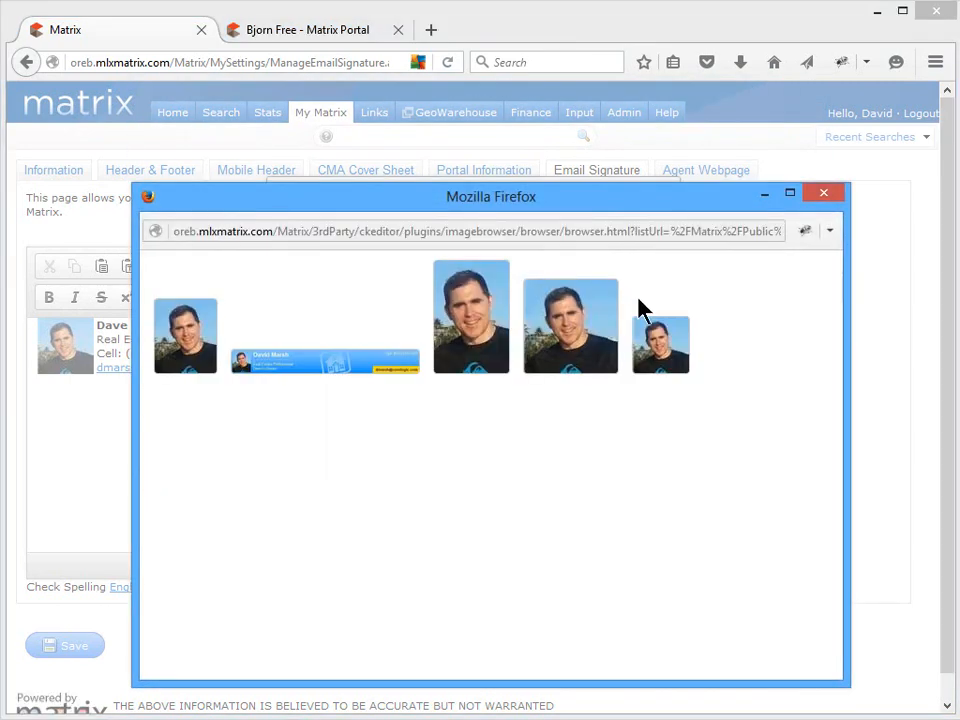
left_click(660, 345)
left_click(305, 477)
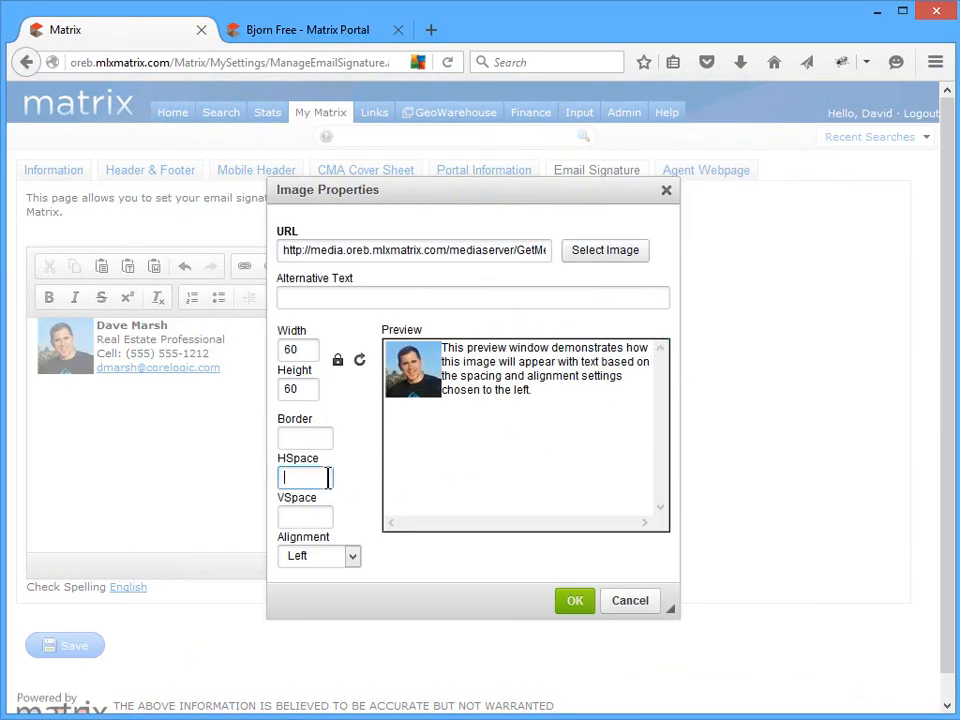
type("5")
left_click(576, 603)
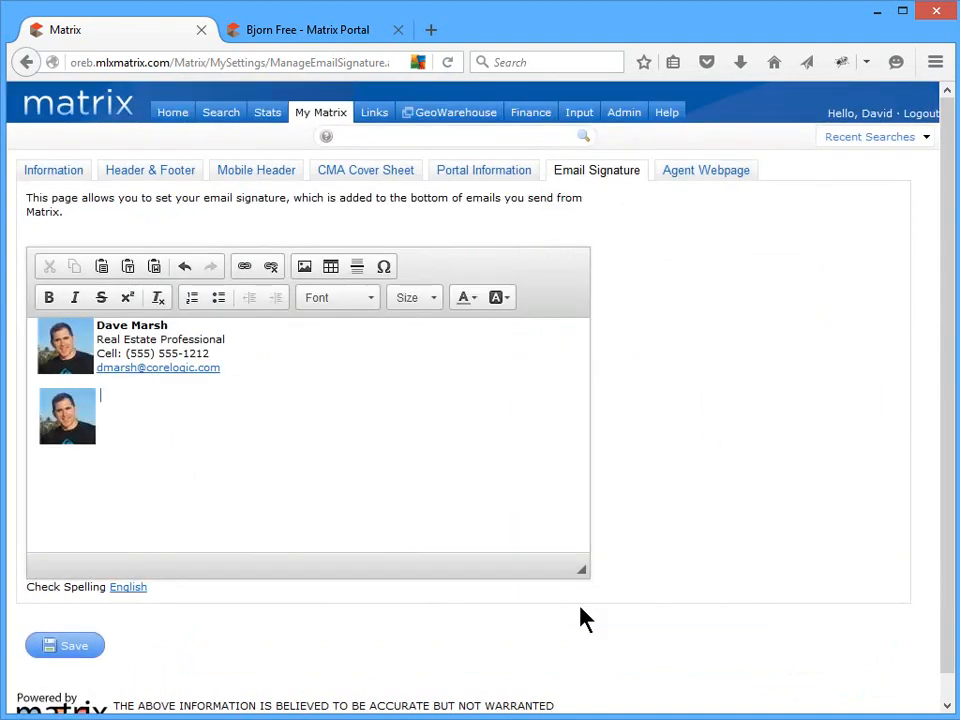
- Insert the house-logo-hi.png image from its pasted URL with an adjusted width
left_click(304, 268)
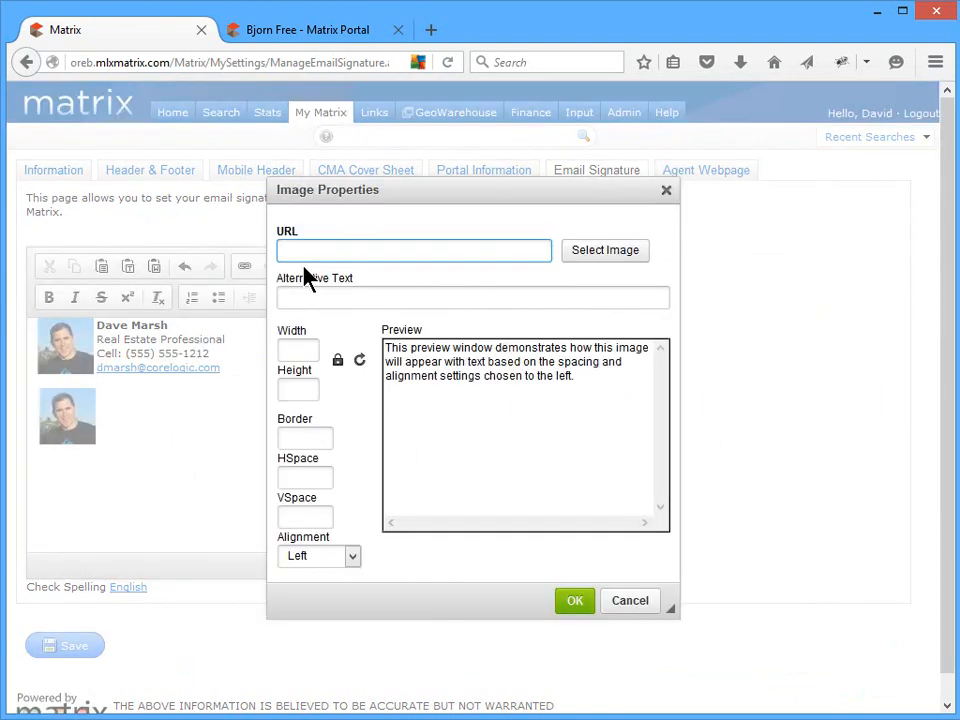
type("http://www.clker.com/cliparts/R/L/N/Y/N/e/house-logo-hi.png")
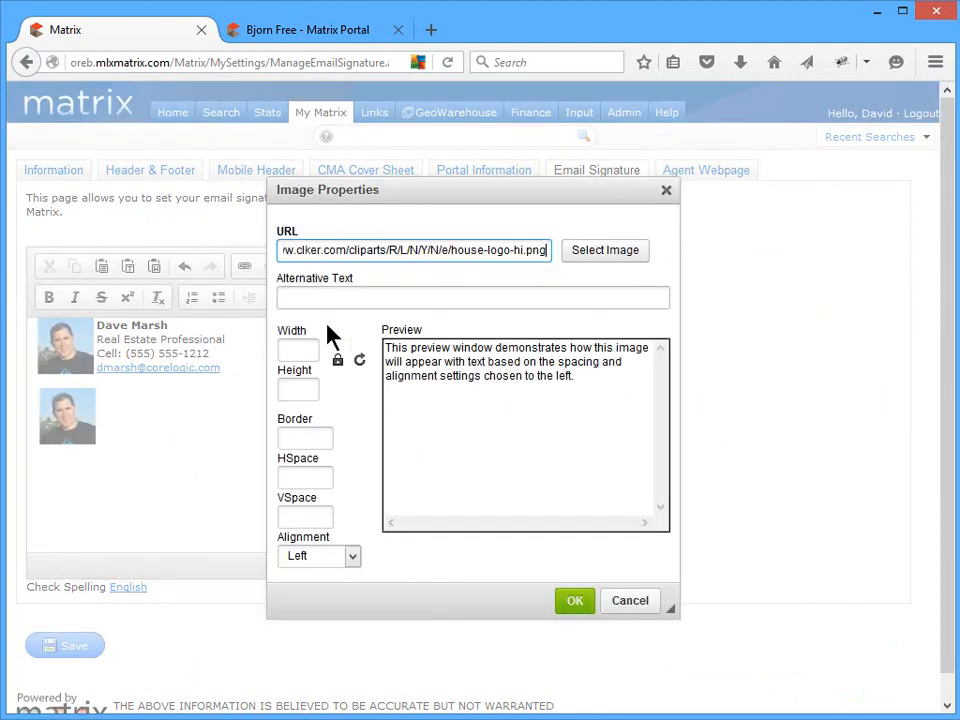
left_click(315, 348)
key("BackSpace")
key("BackSpace")
key("BackSpace")
type("50")
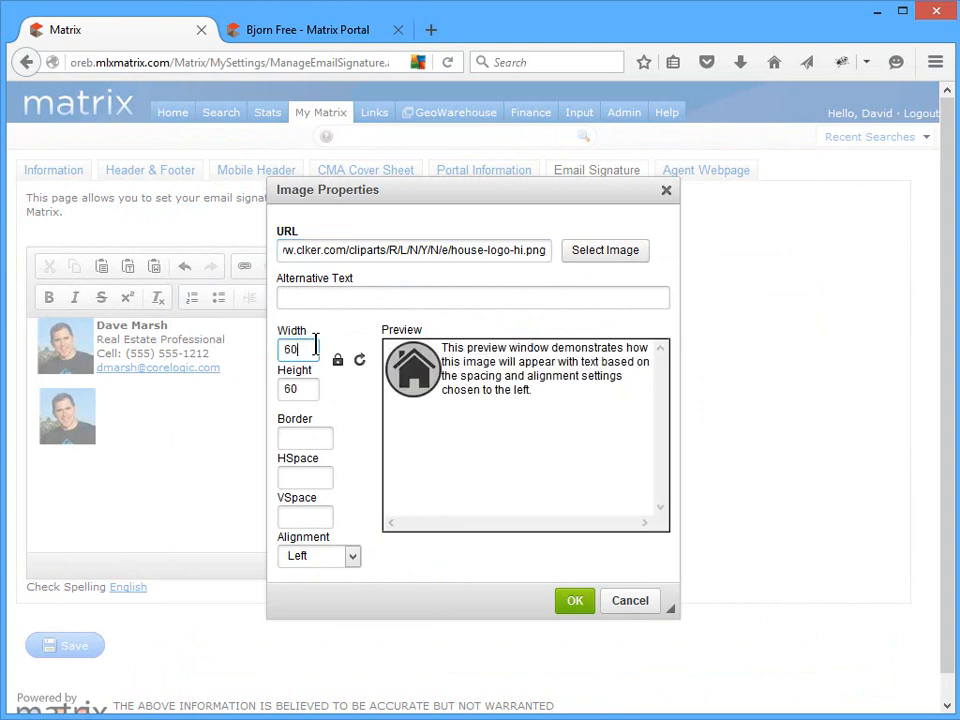
left_click(574, 603)
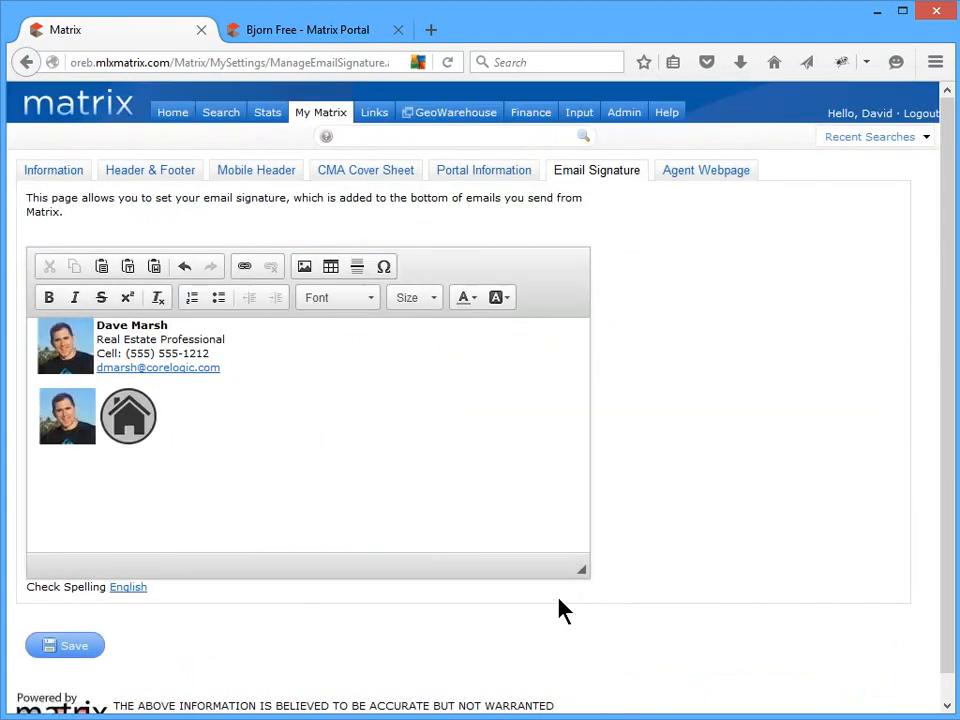
- Replace the house logo with the agent's name, Real Estate Professional title, cell number and e-mail on separate lines
left_click(145, 441)
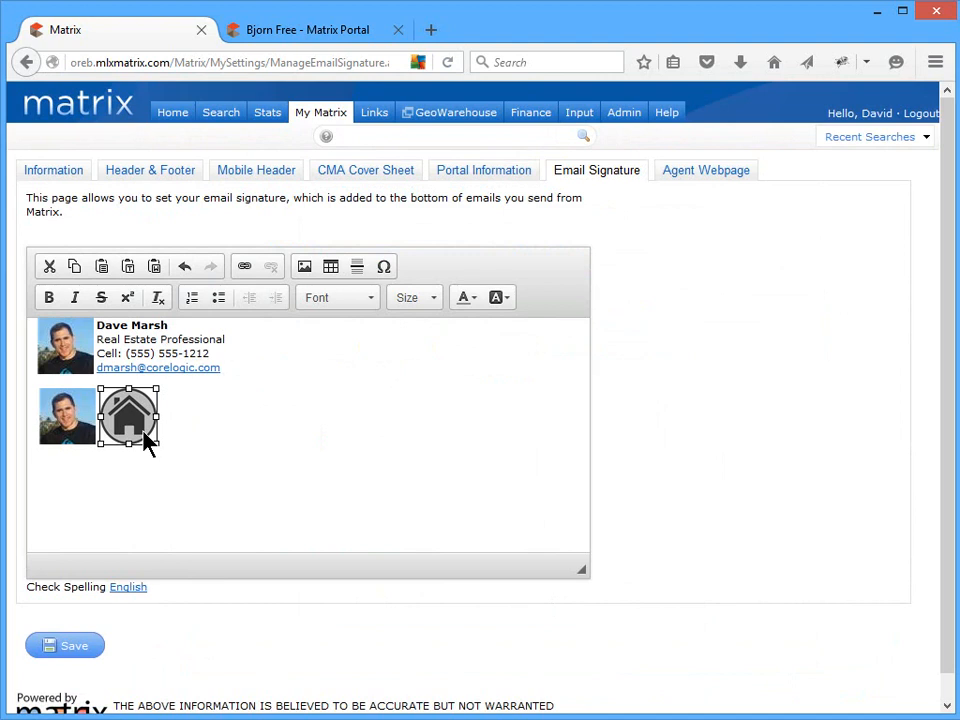
key("Delete")
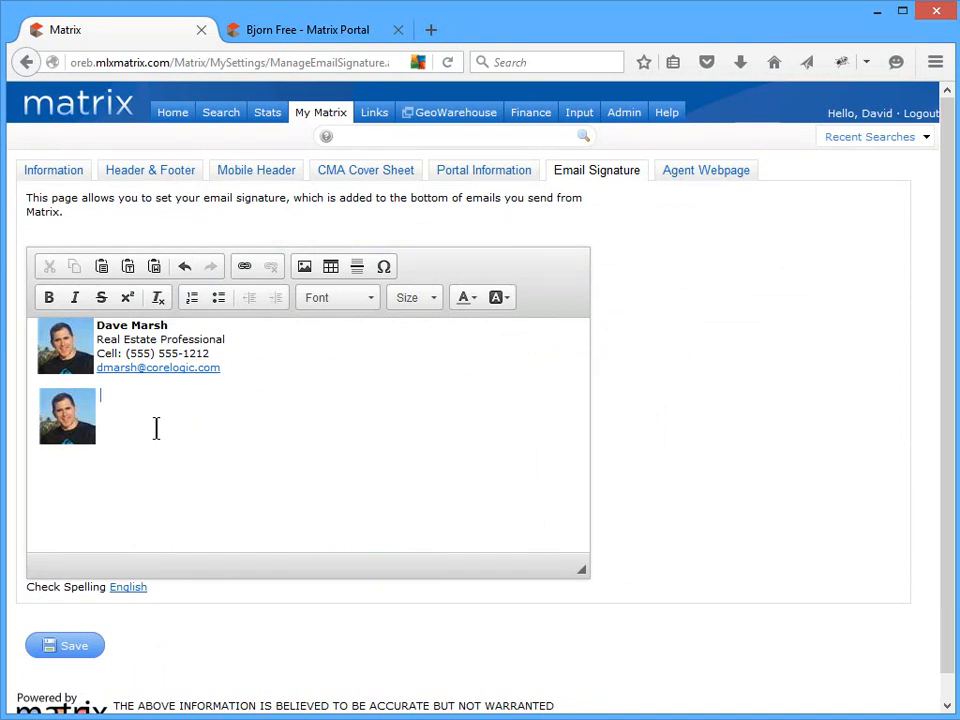
key("Return")
type("Real Estate Professional")
key("Return")
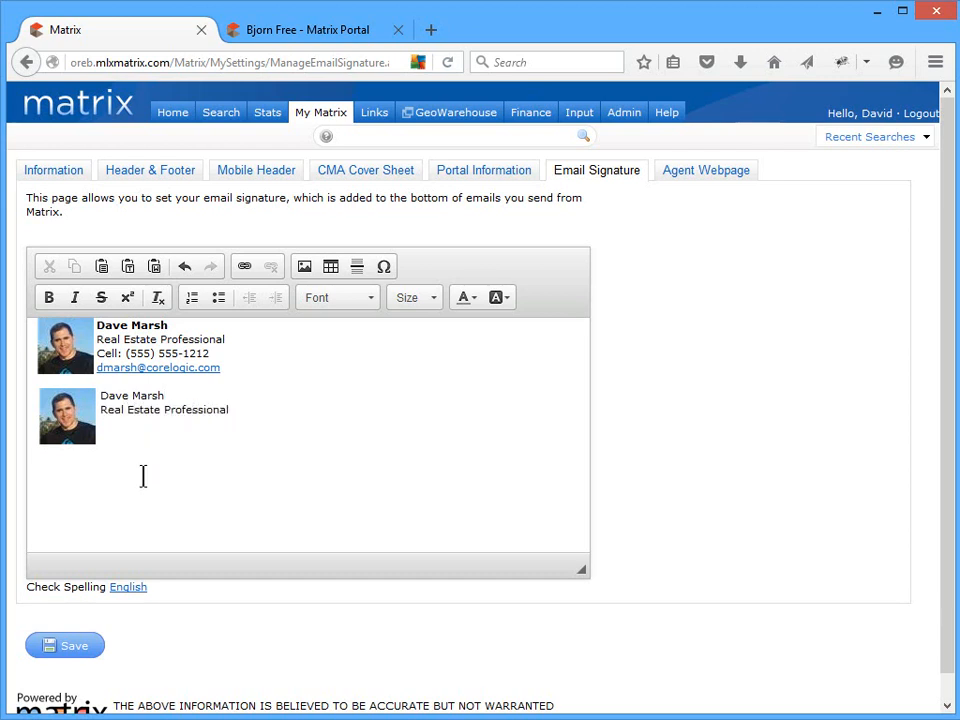
type("Cell: (555) 555-1212")
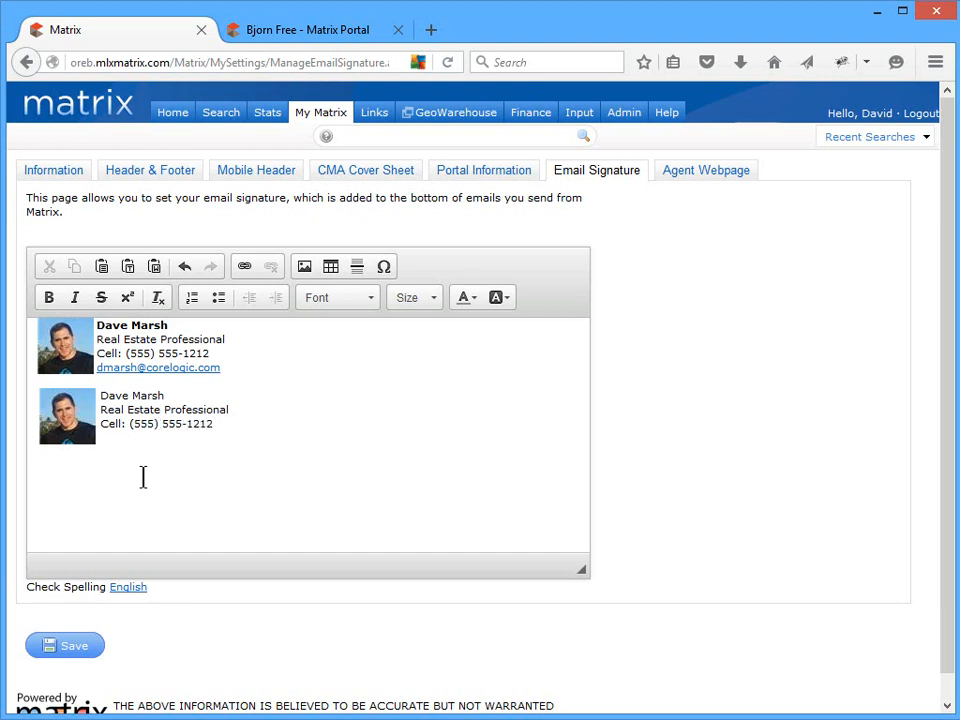
key("Return")
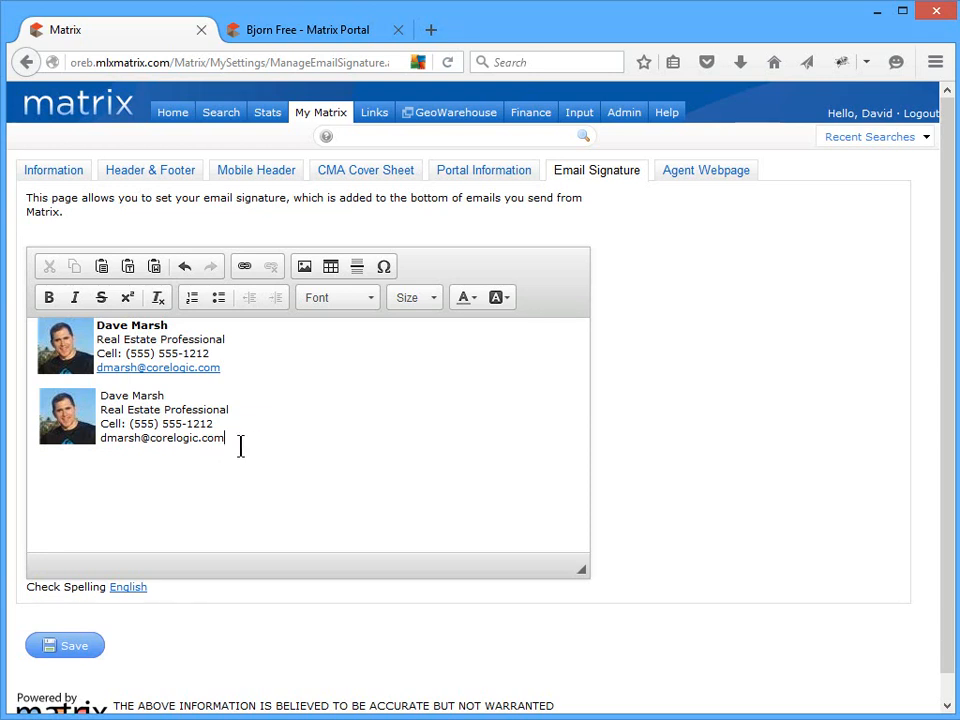
left_click_drag(226, 438, 99, 438)
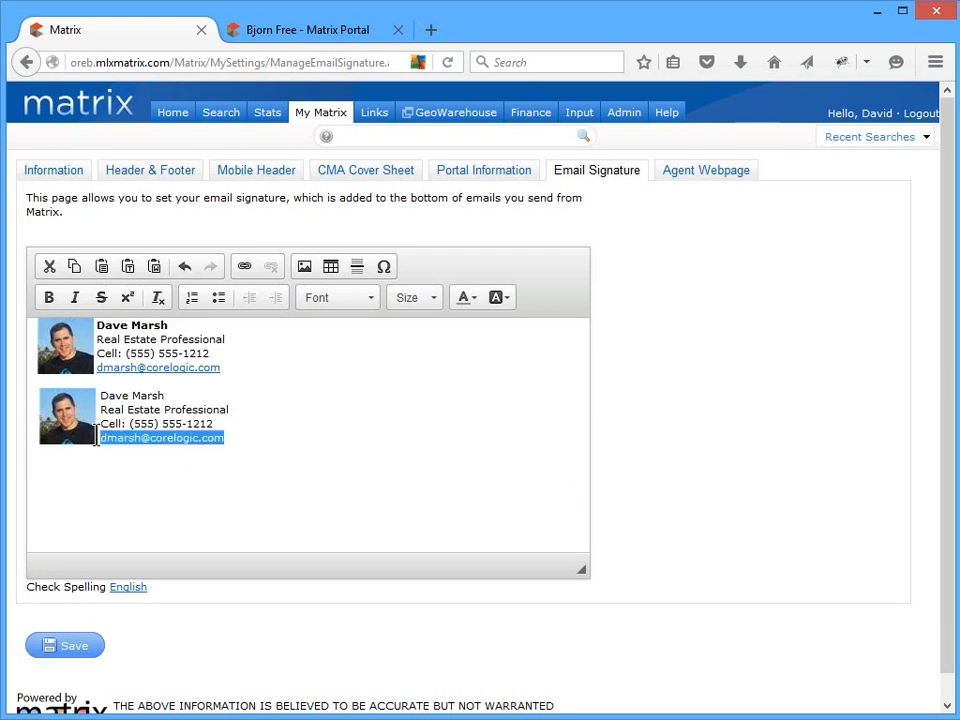
- Make the address an E-mail type link with the agent's address, a message subject and a greeting body
left_click(244, 267)
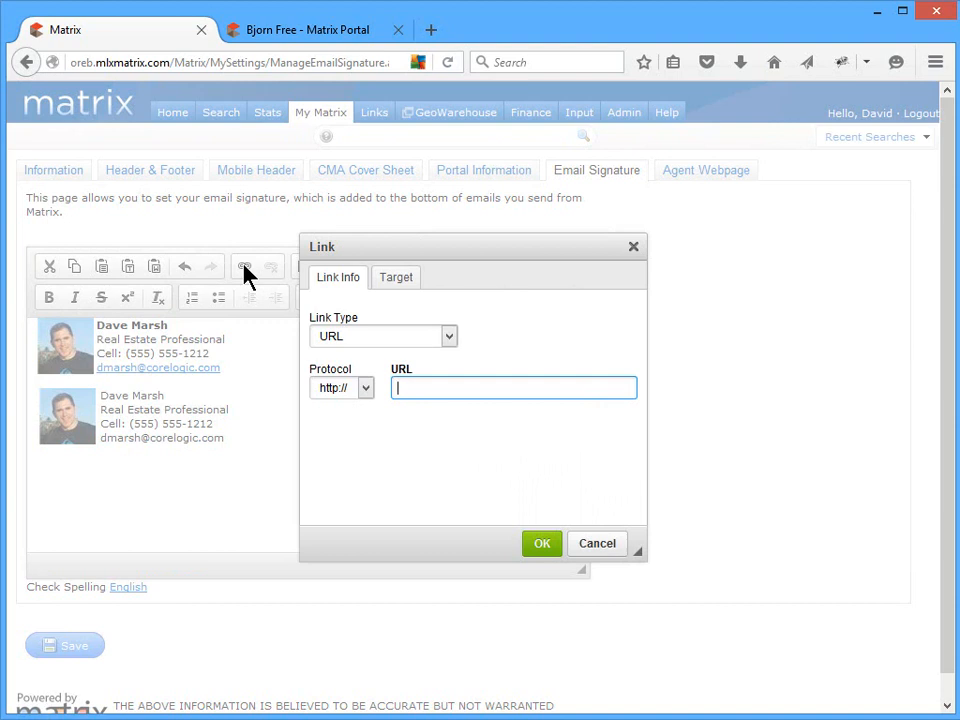
left_click(449, 336)
left_click(429, 386)
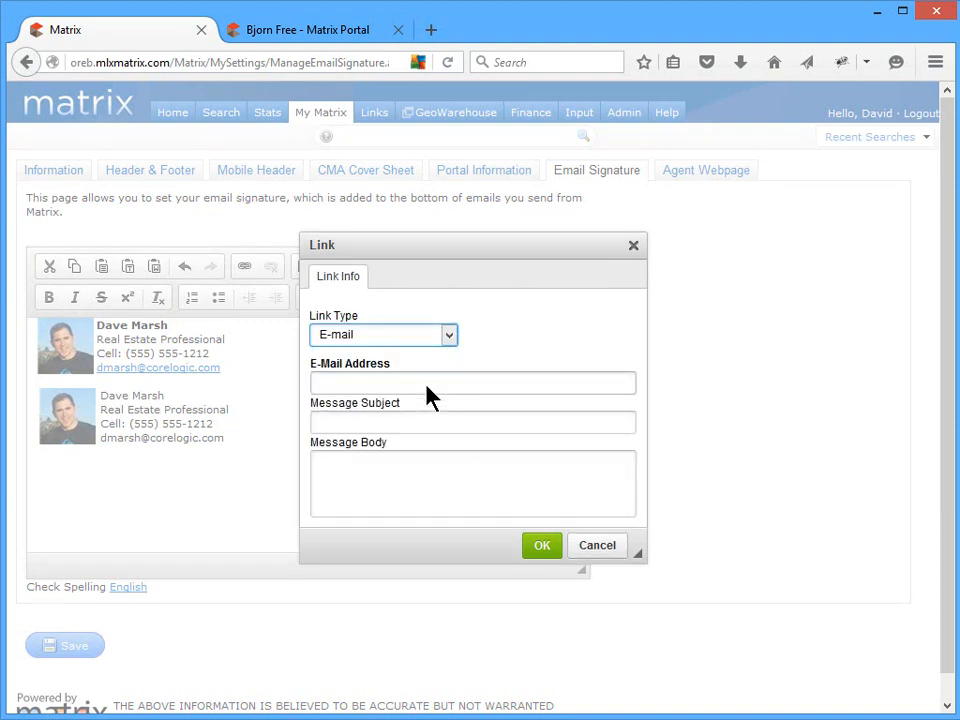
left_click(609, 379)
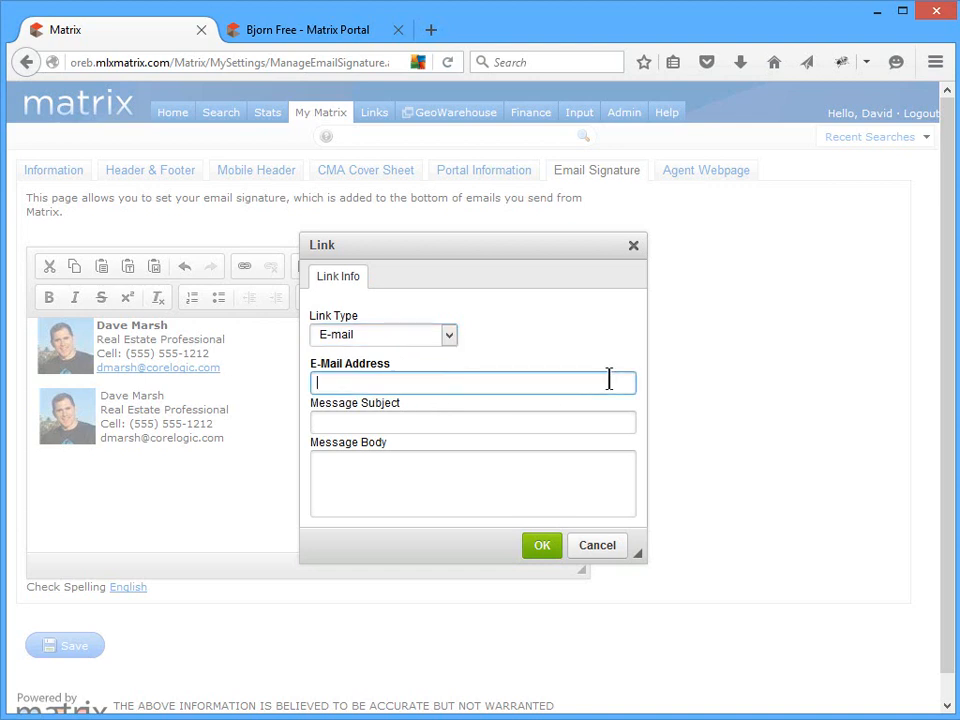
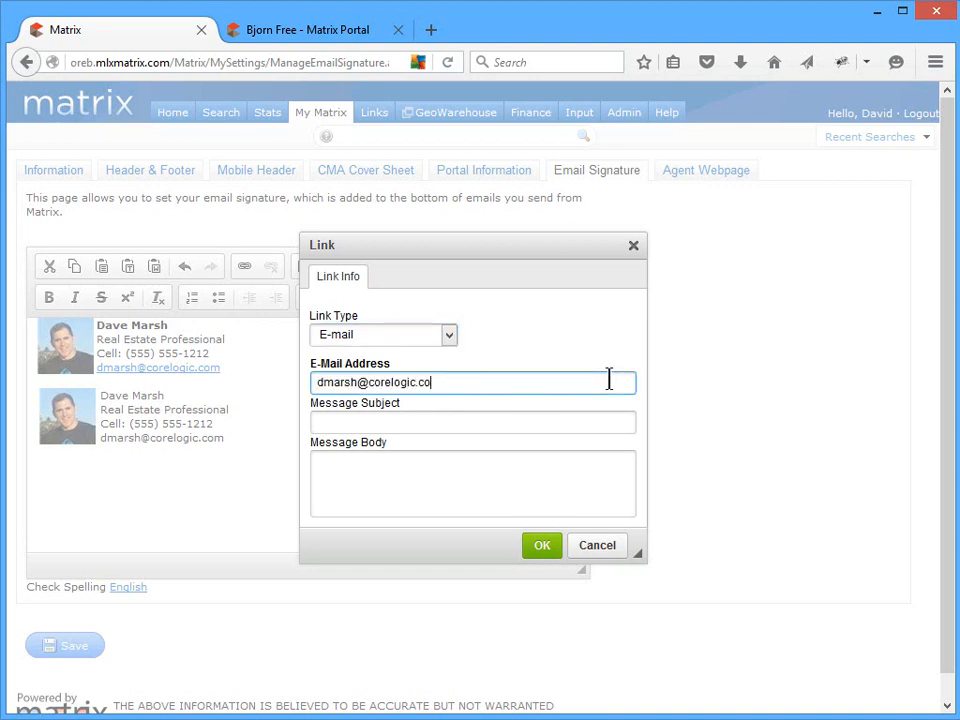
left_click(625, 422)
type("Messag")
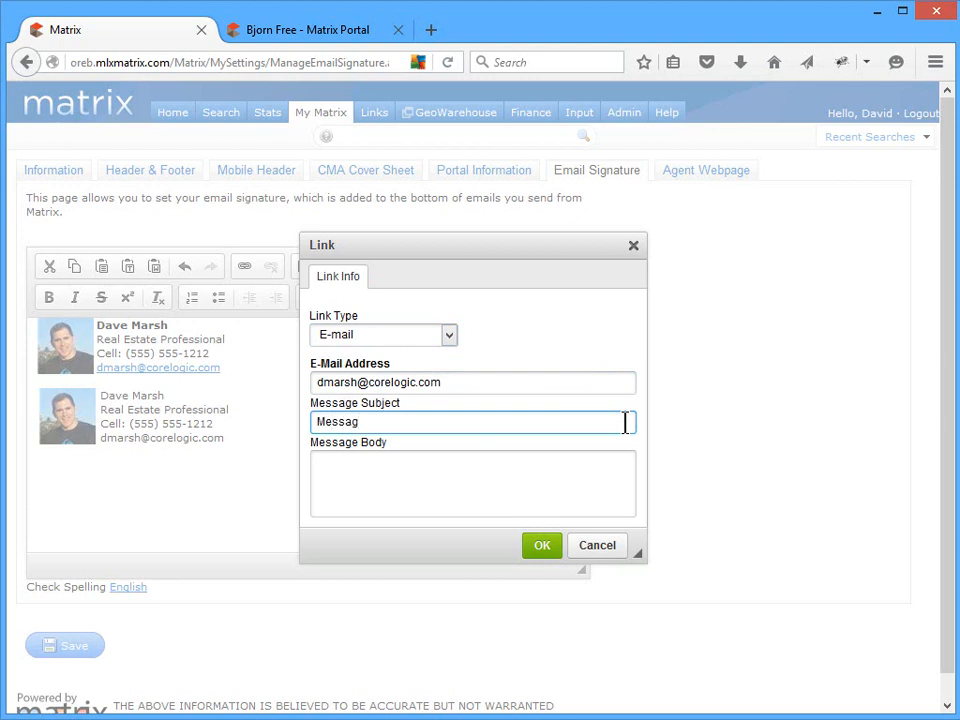
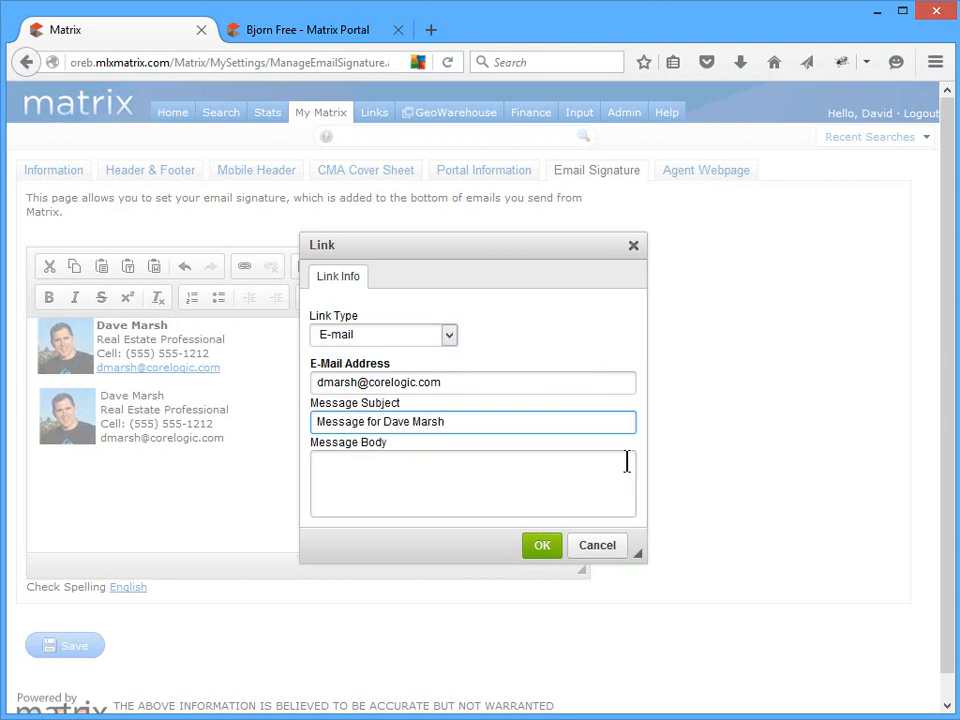
left_click(626, 460)
type("Hi, Dave,")
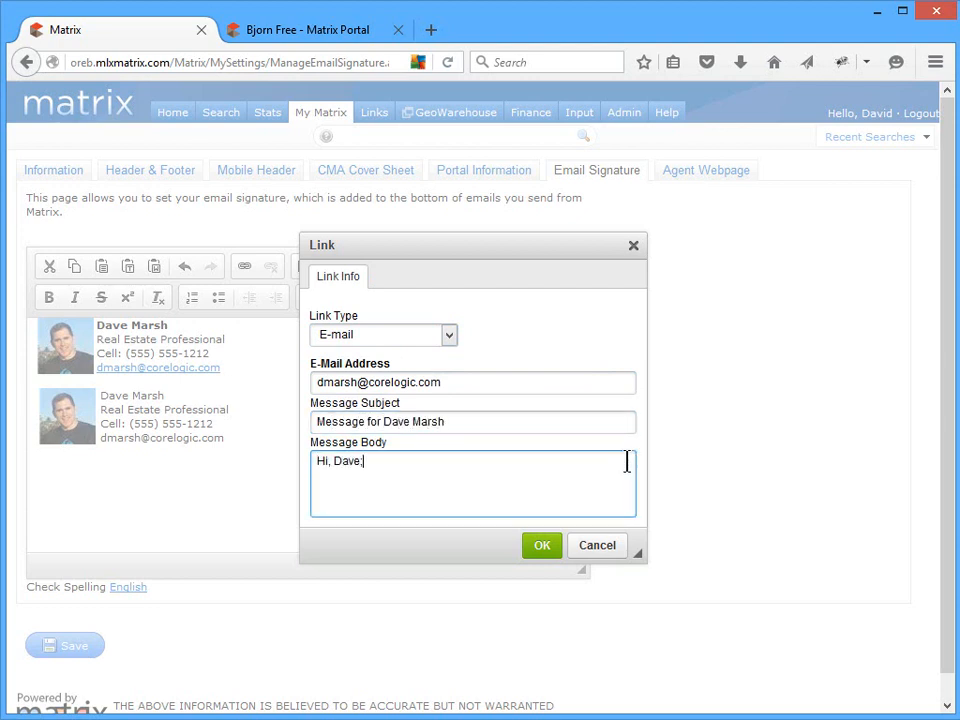
left_click(541, 546)
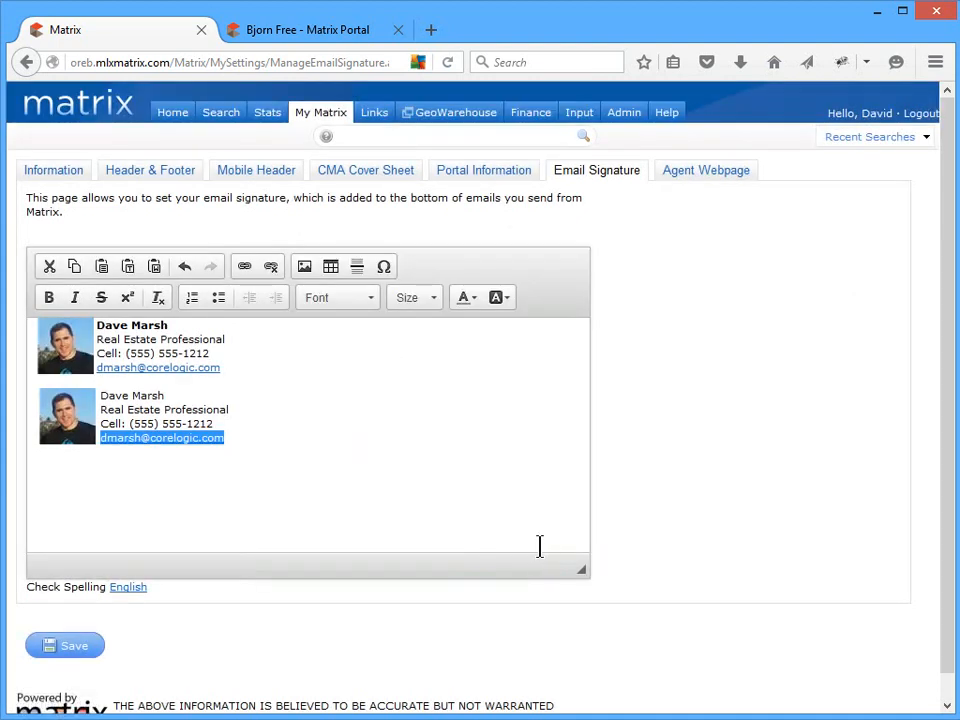
- Make the name in the second signature bold
left_click(184, 396)
left_click_drag(184, 396, 99, 395)
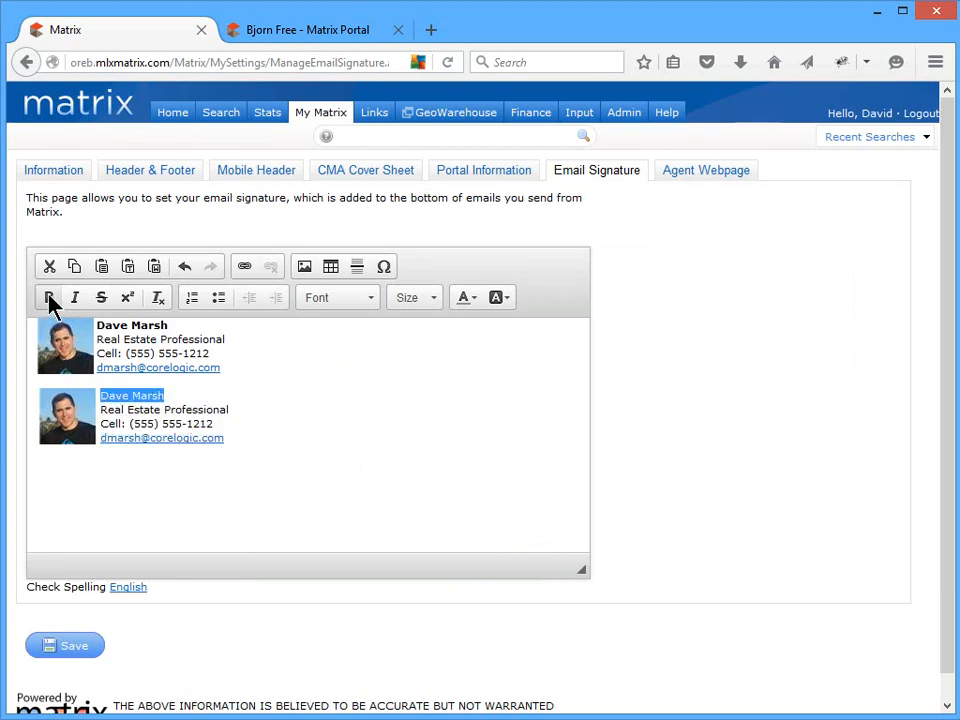
left_click(48, 297)
- Delete the duplicate second signature's text and photo, save the signature, and go to Agent Webpage settings
left_click(306, 513)
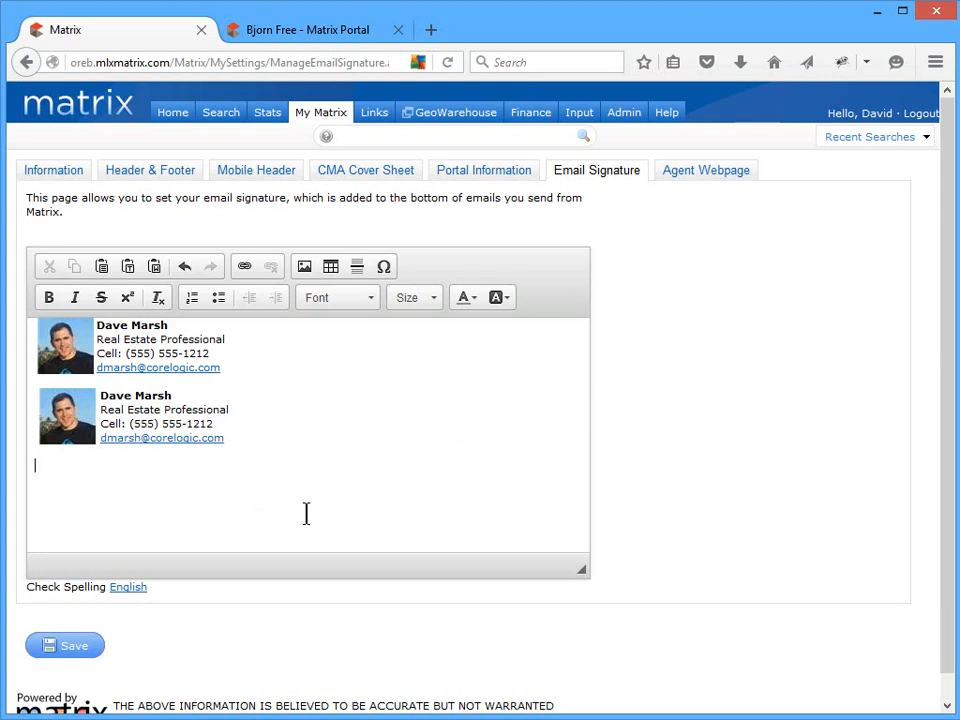
left_click_drag(294, 444, 21, 392)
key("Delete")
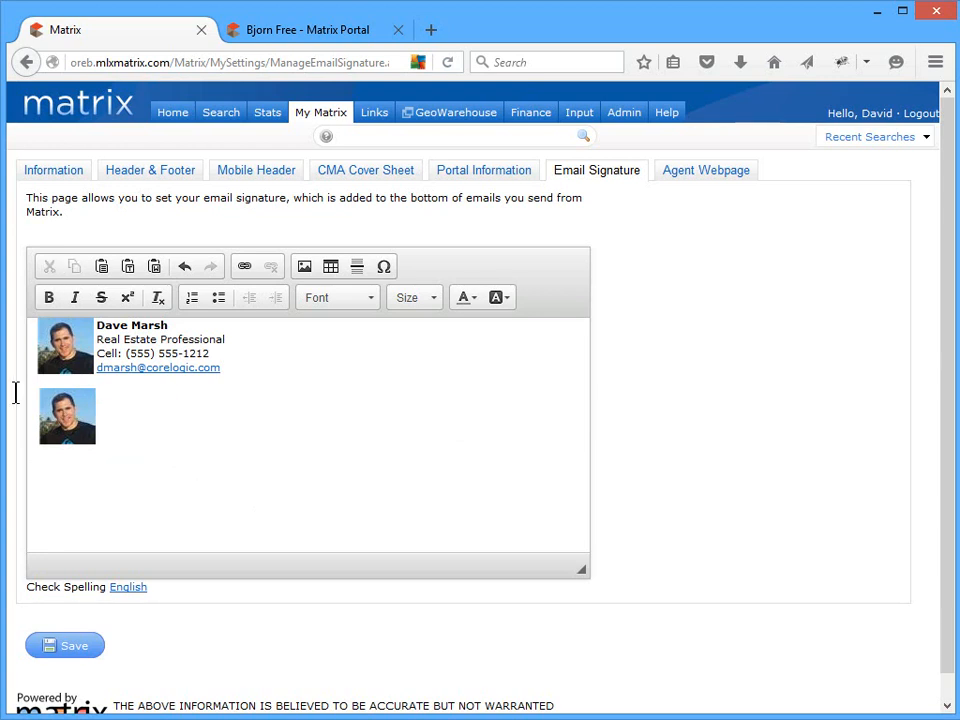
left_click(50, 405)
key("Delete")
left_click(79, 652)
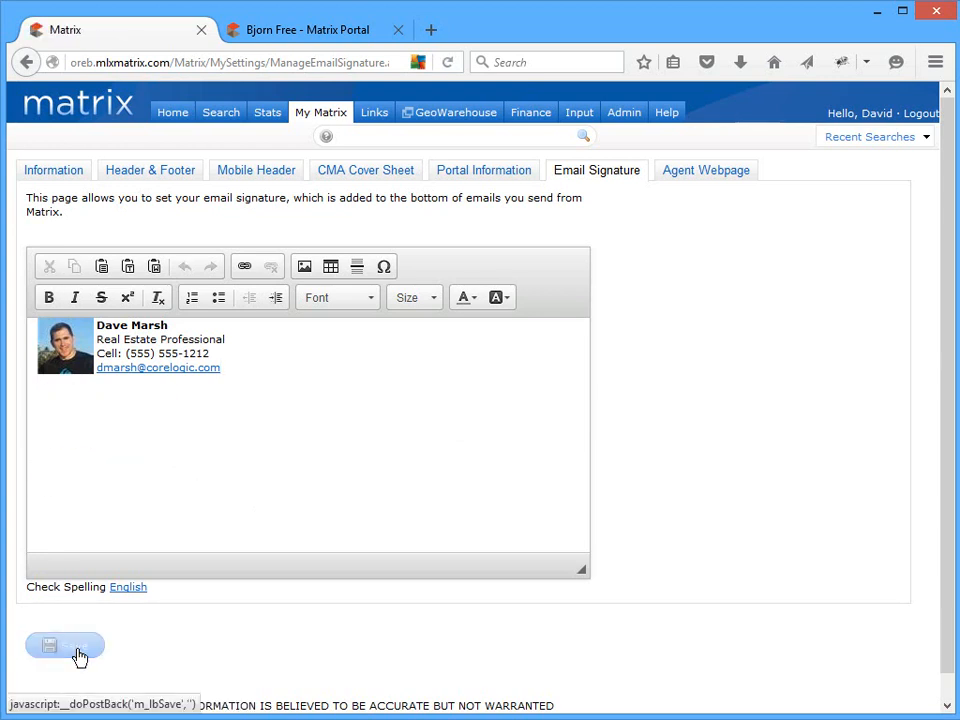
left_click(728, 174)
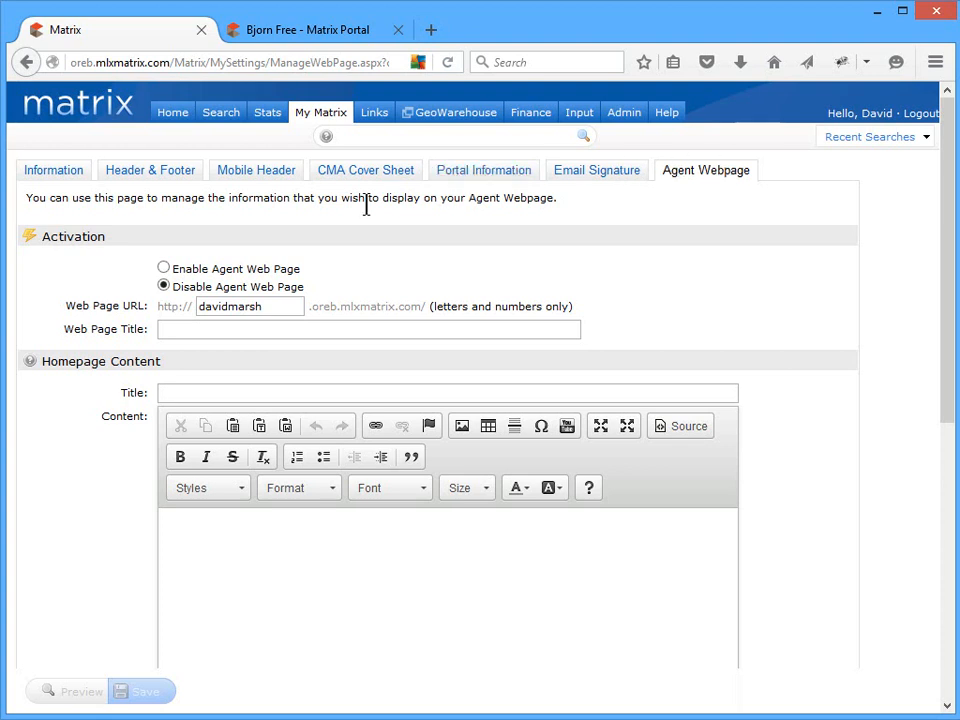
- Enable the agent web page, correct the URL ending, and set the page title to the agent's name
left_click(164, 269)
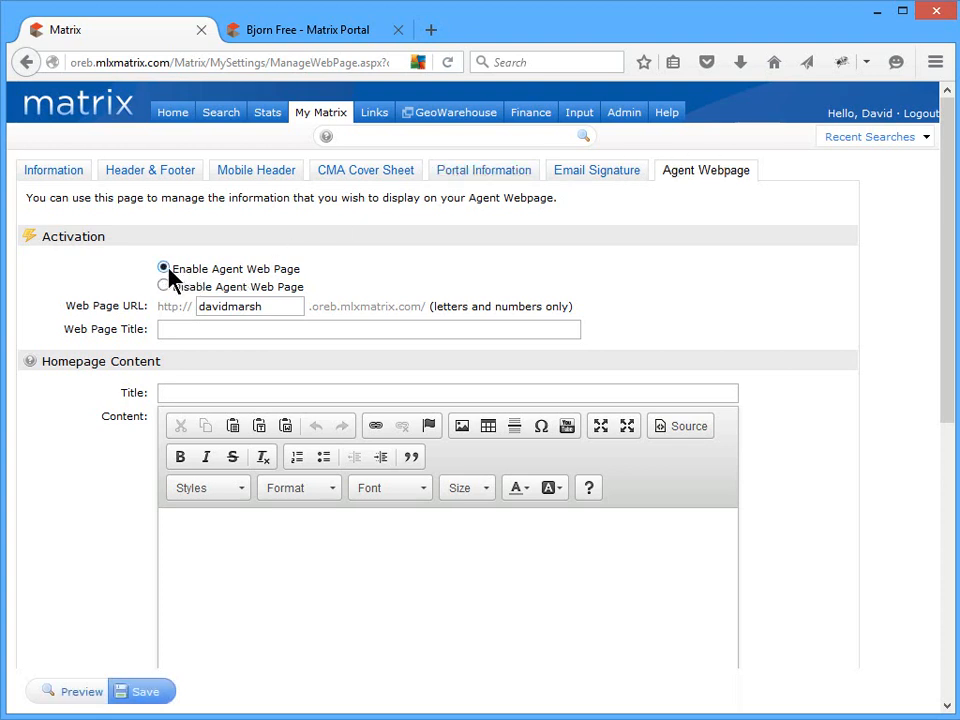
left_click_drag(219, 306, 225, 301)
type("e")
left_click(550, 328)
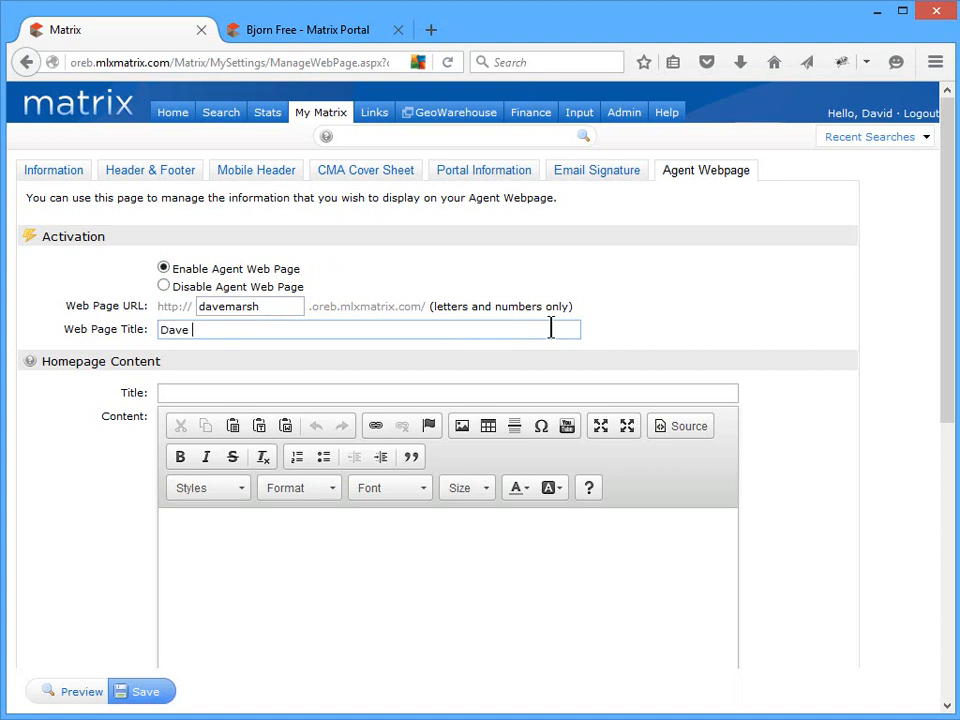
- Set the homepage title to 'About' plus the agent's name and add the 13-years intro content
left_click(719, 392)
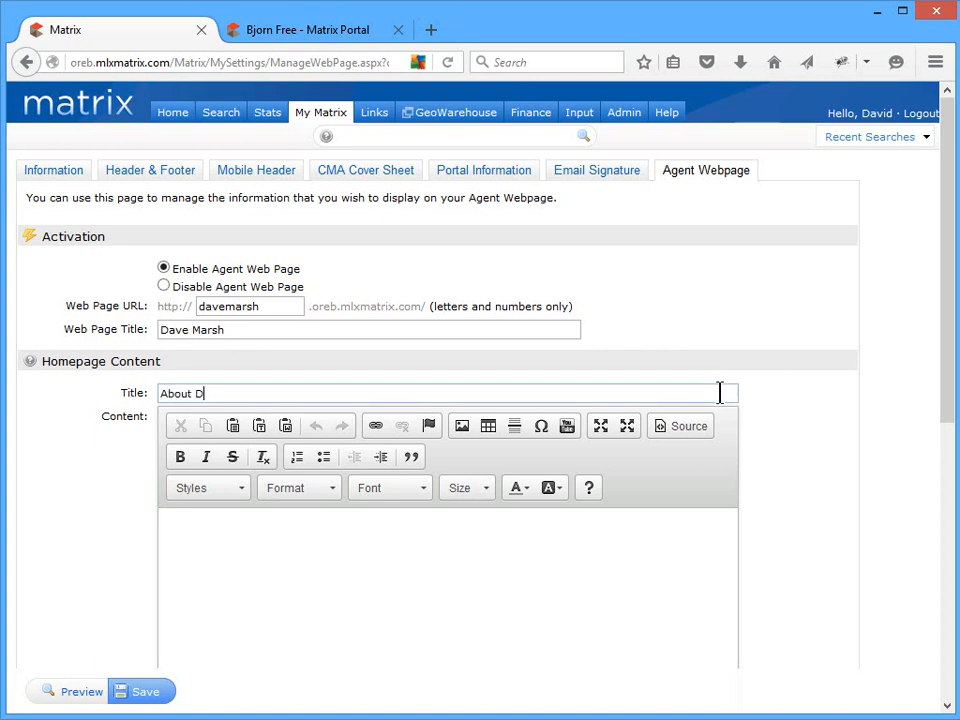
left_click(730, 537)
type("Proudly ")
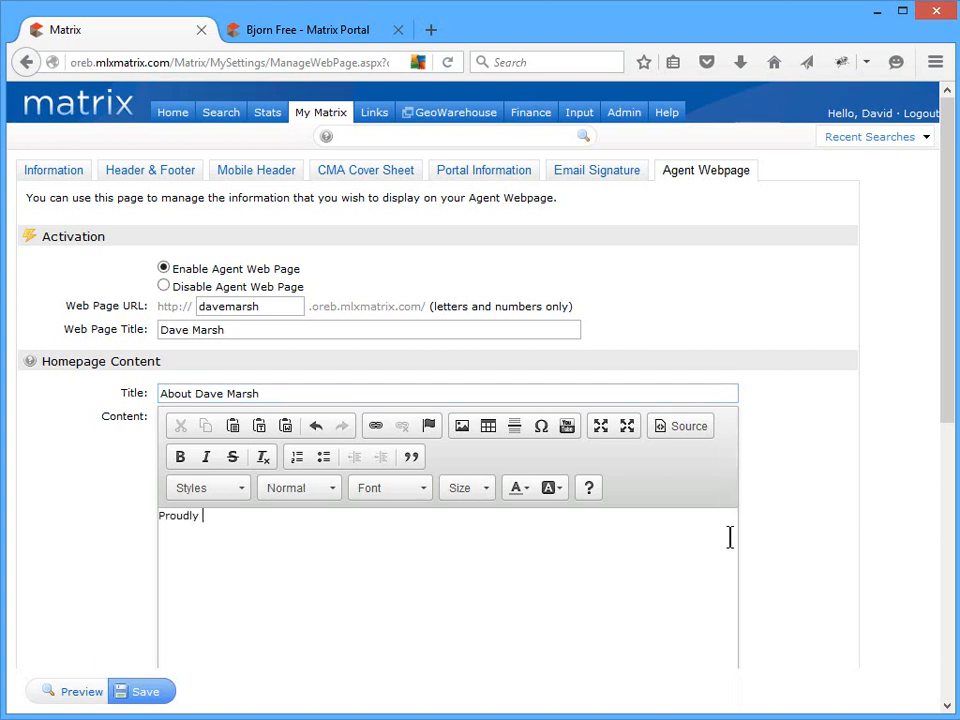
type("serving the Real Estate indus")
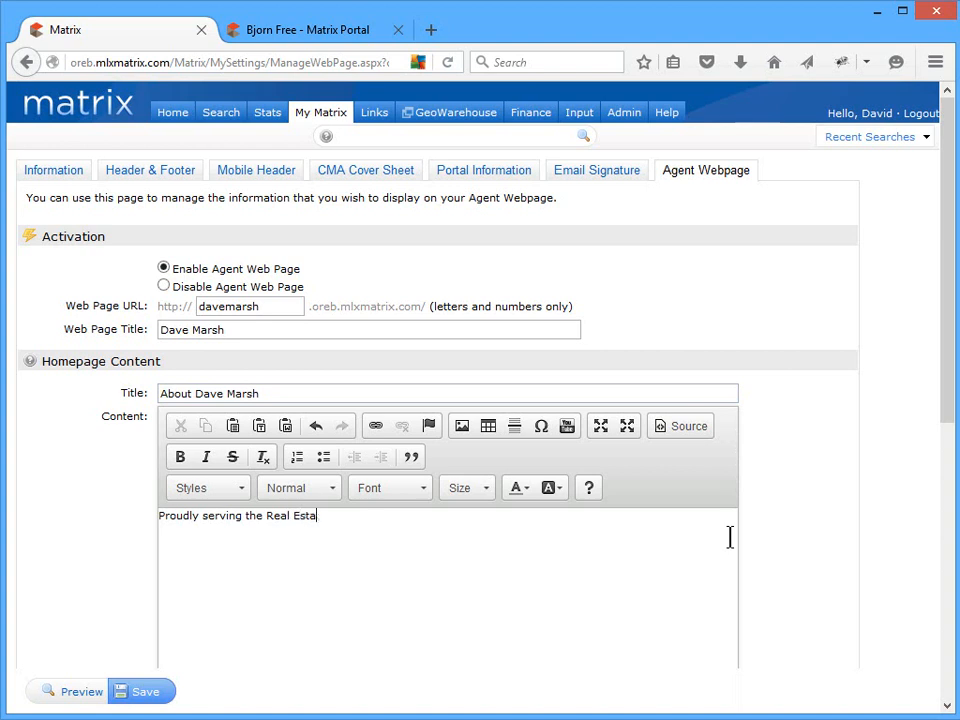
type("try for 13 years.")
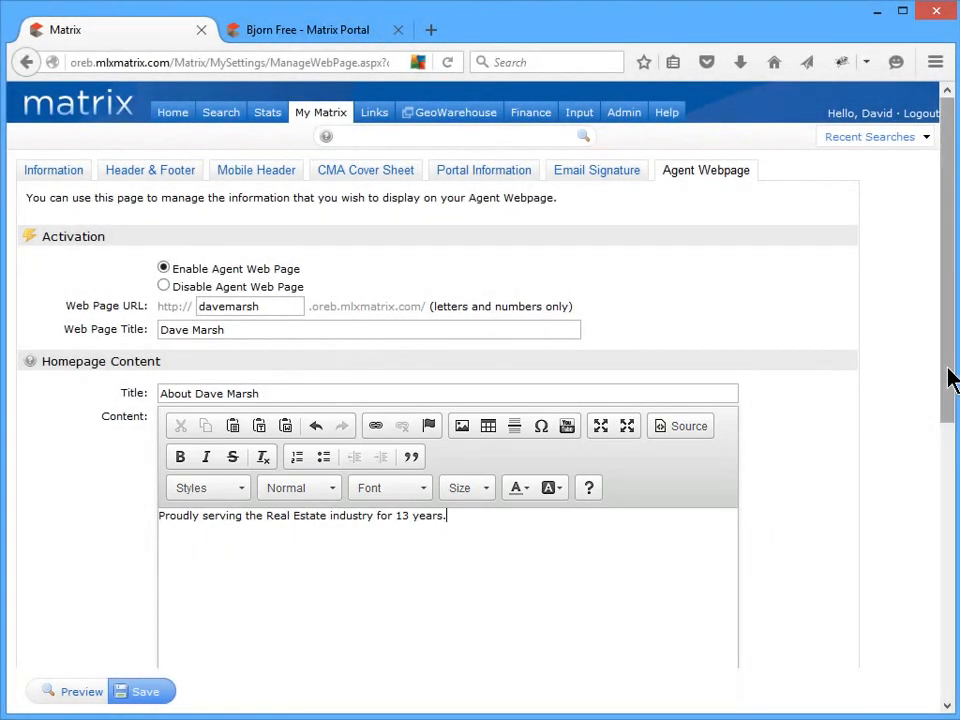
left_click_drag(950, 400, 935, 685)
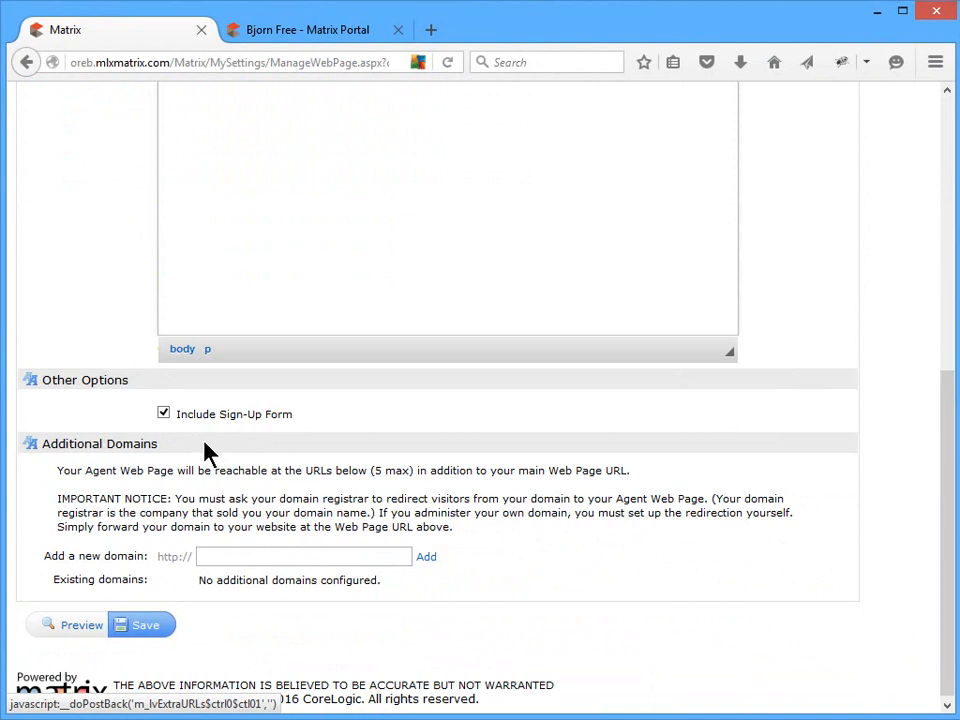
left_click(404, 562)
type("www.mydomain.com")
left_click_drag(951, 643, 953, 371)
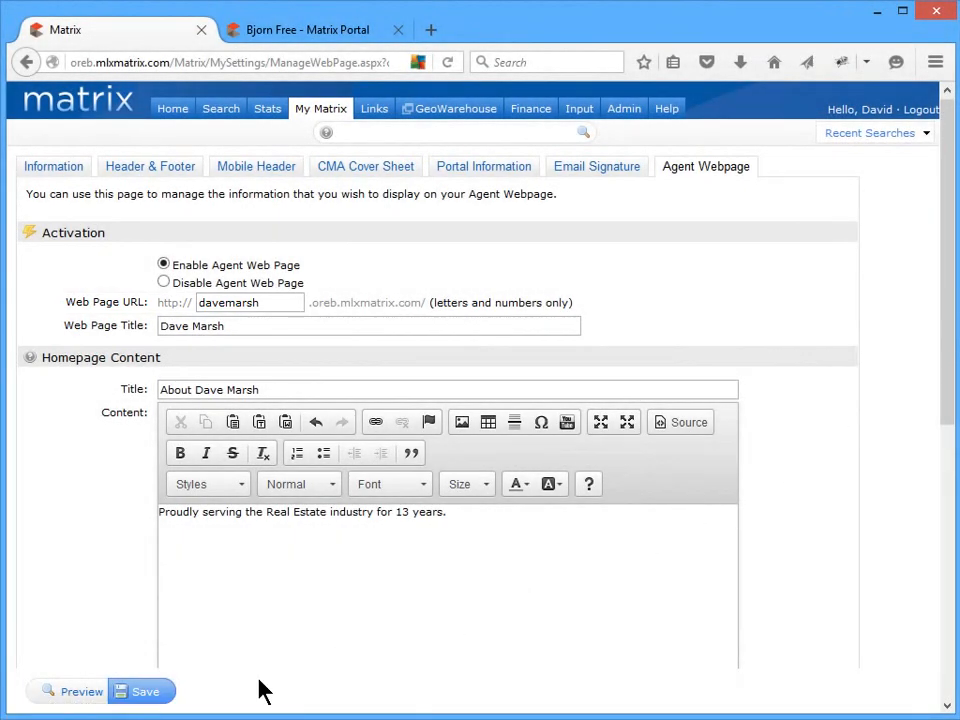
- Save the agent web page, preview it in a new tab, and return to Matrix
left_click(145, 695)
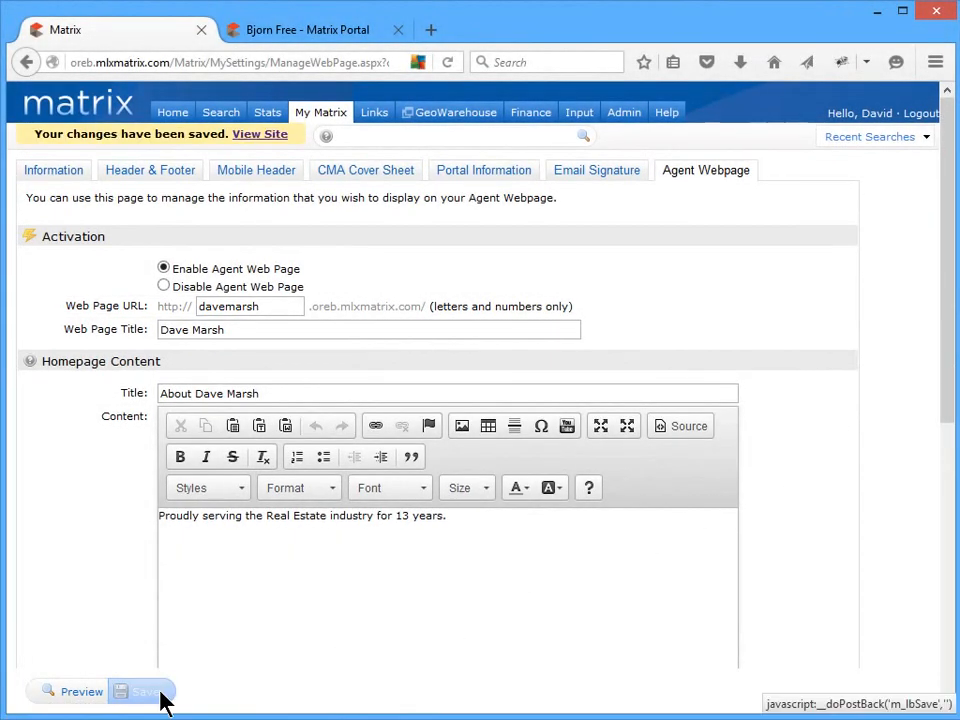
left_click(96, 697)
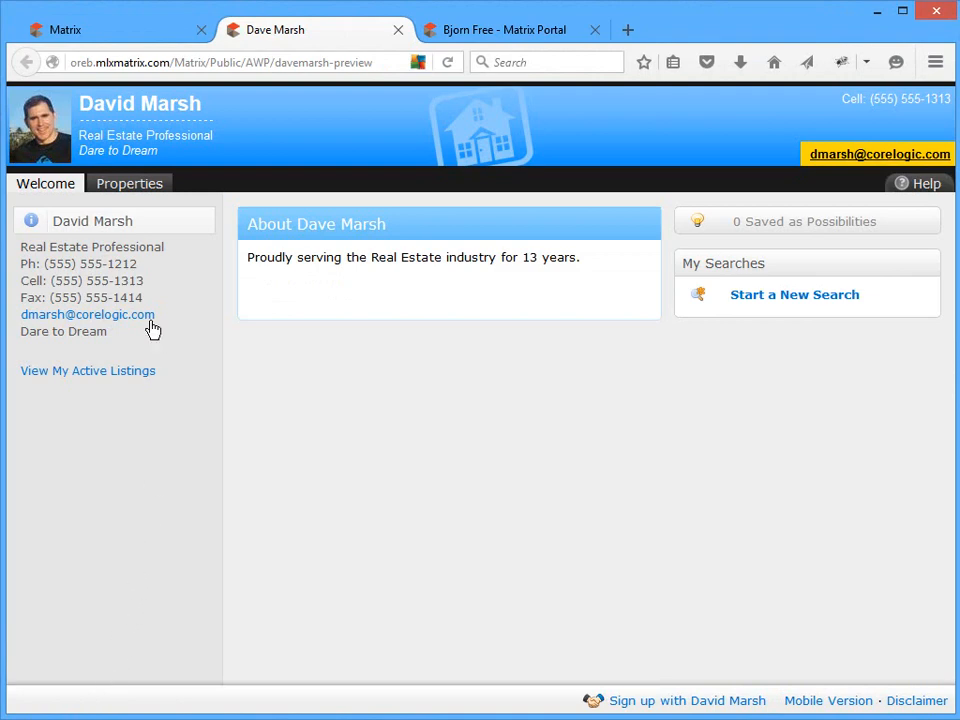
left_click(154, 36)
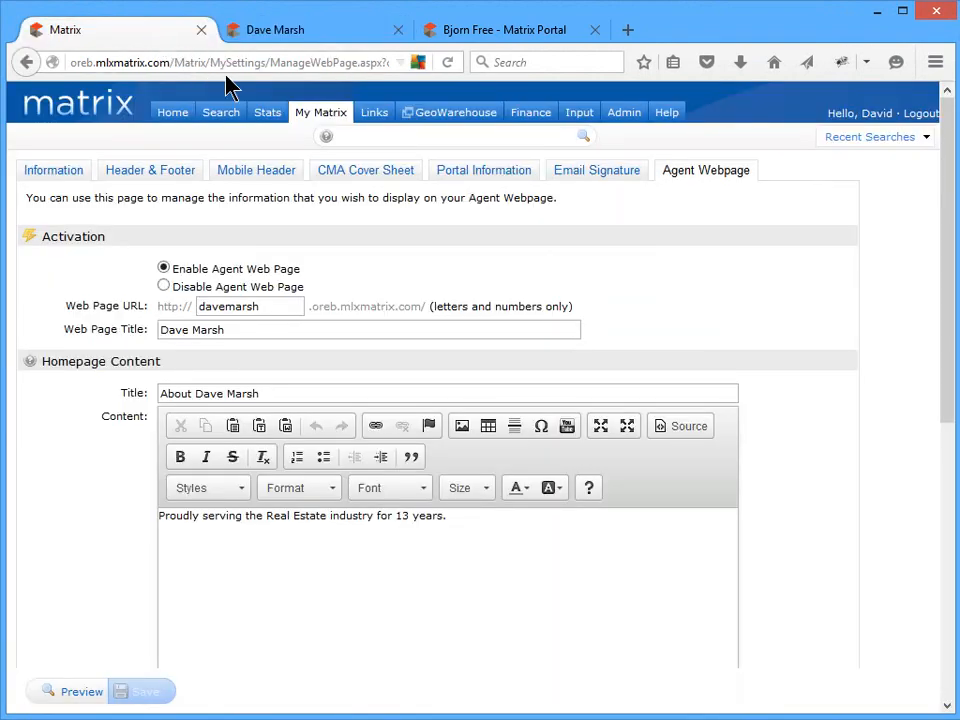
mouse_move(326, 116)
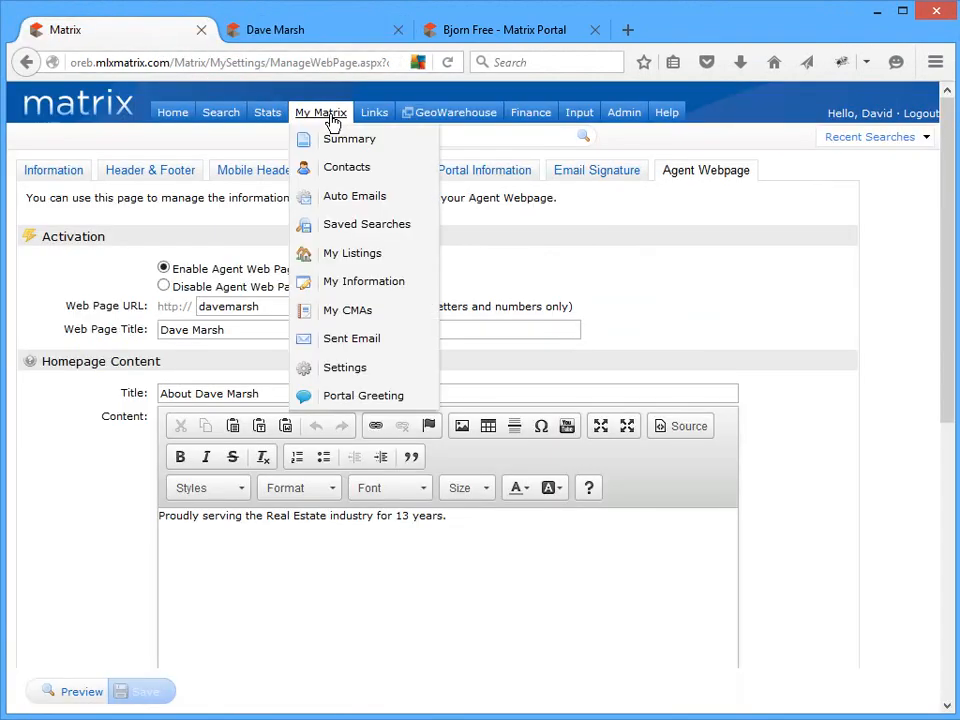
left_click(349, 397)
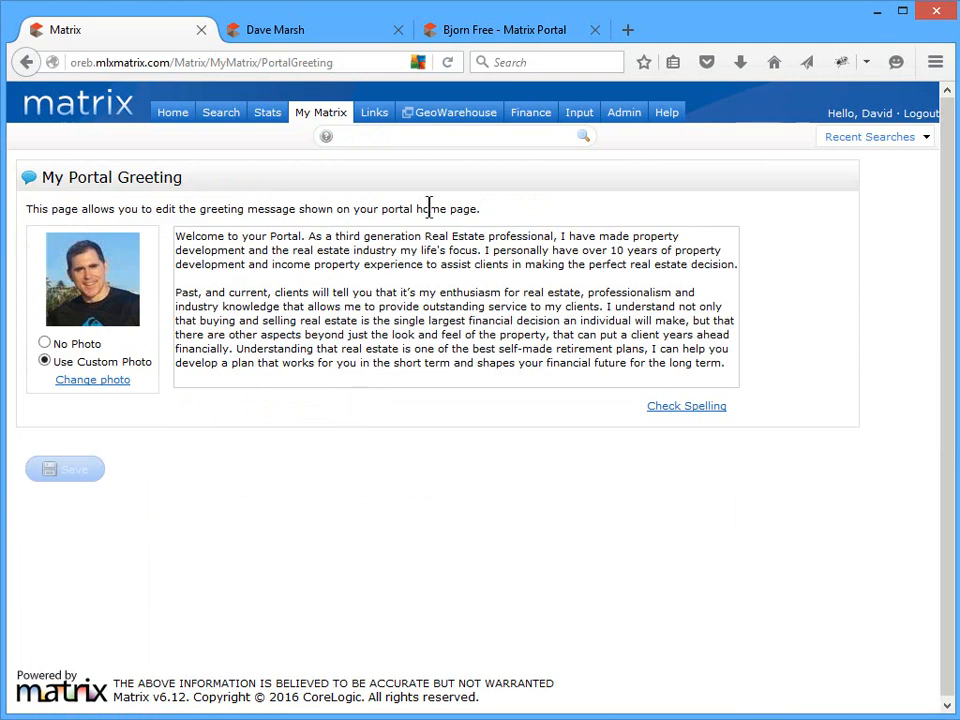
left_click(488, 38)
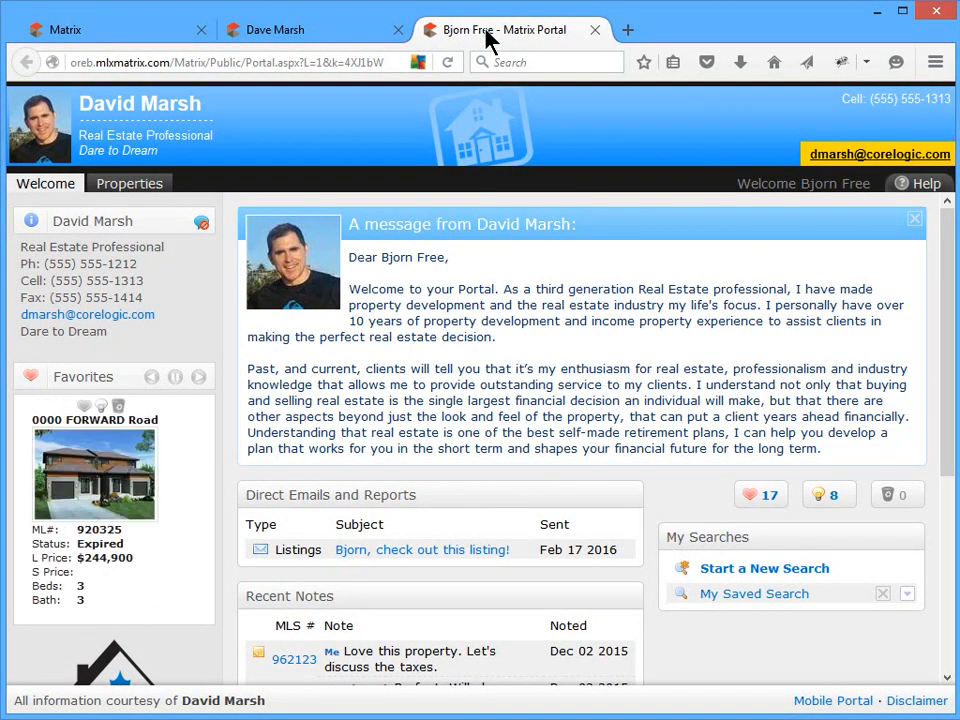
left_click(169, 31)
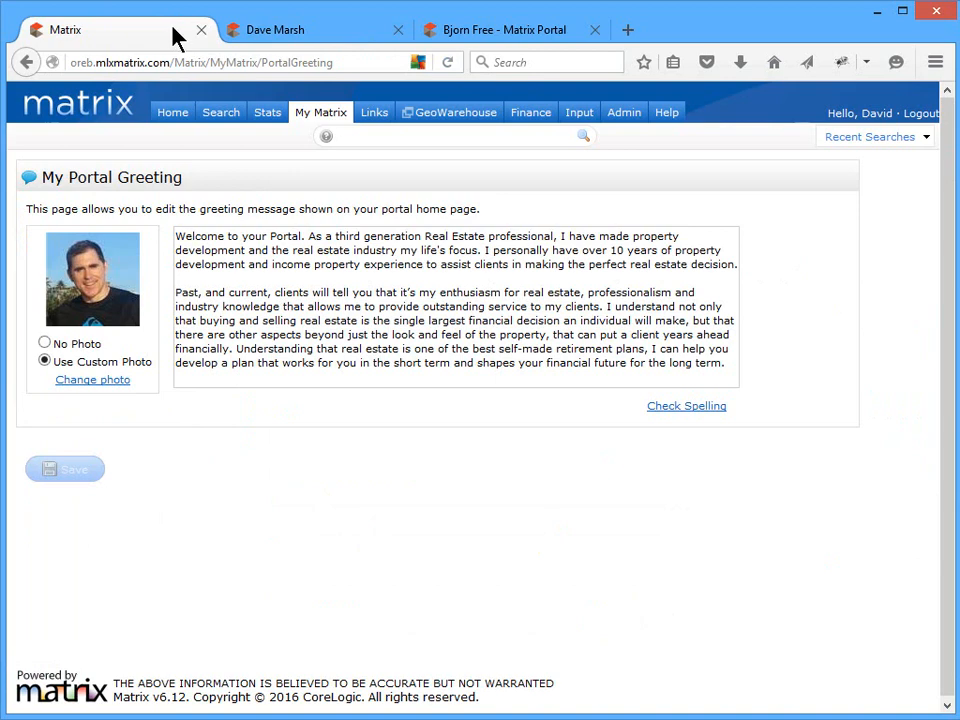
mouse_move(315, 110)
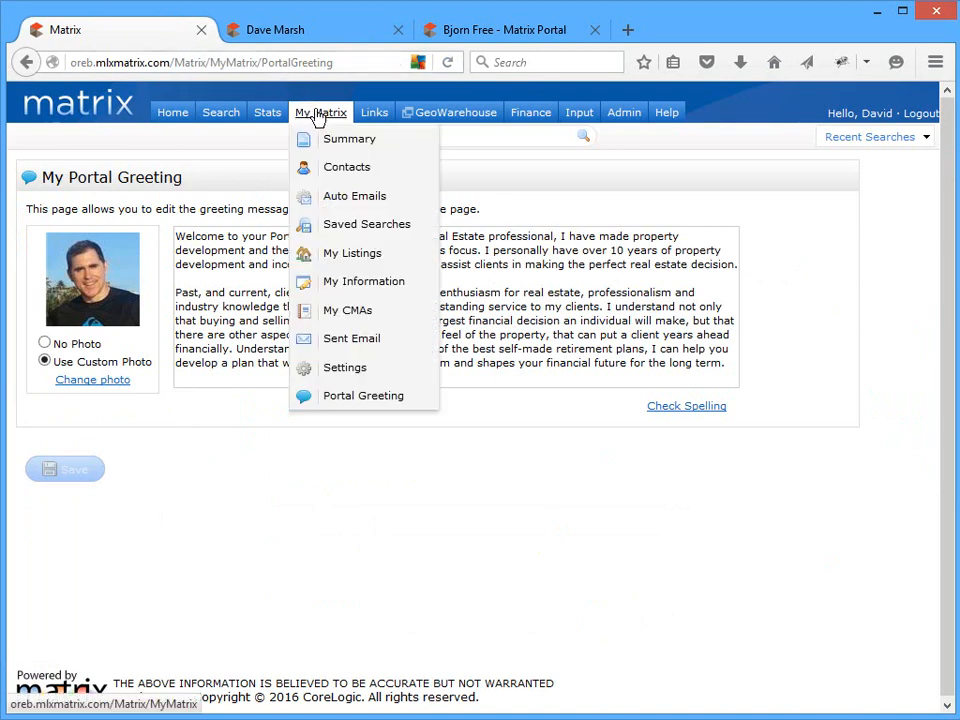
- Start a new contact with the client's first name, last name and two e-mail addresses
left_click(345, 172)
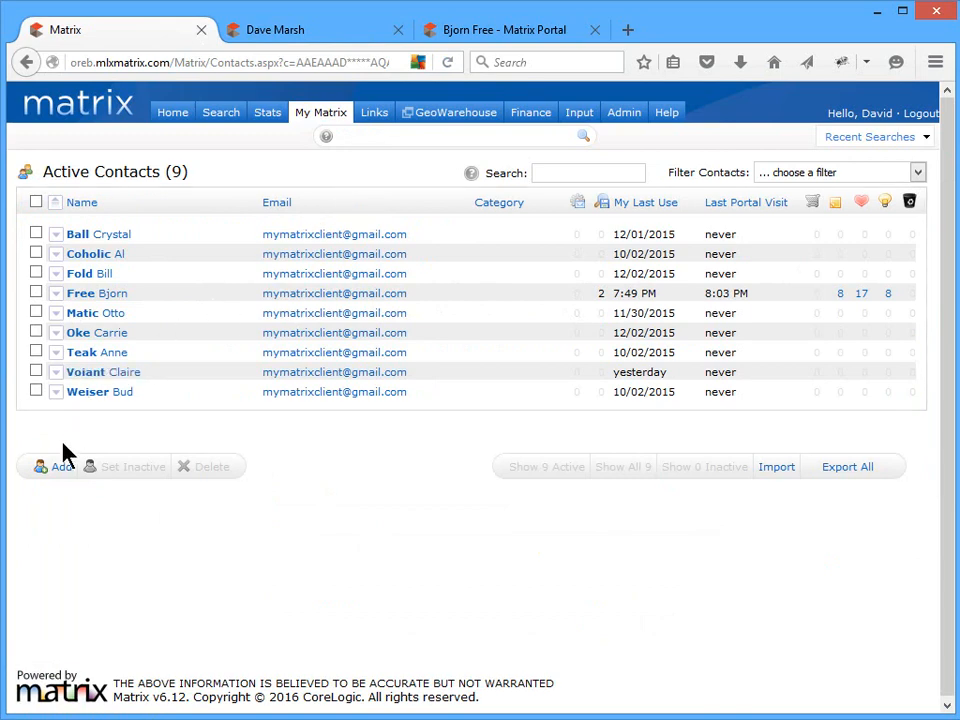
left_click(57, 468)
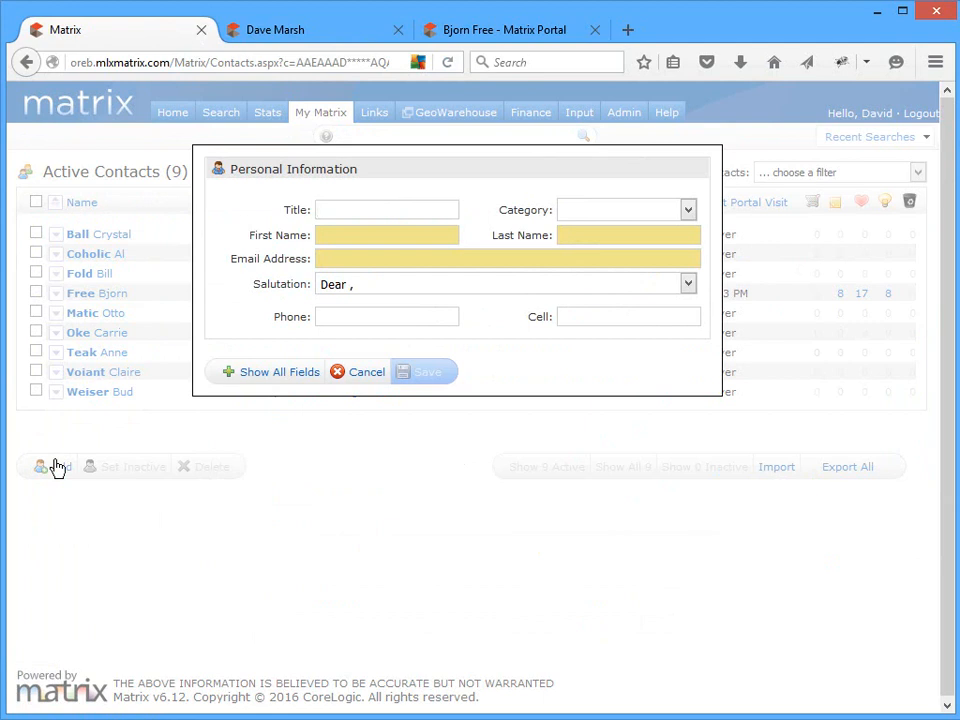
left_click(454, 234)
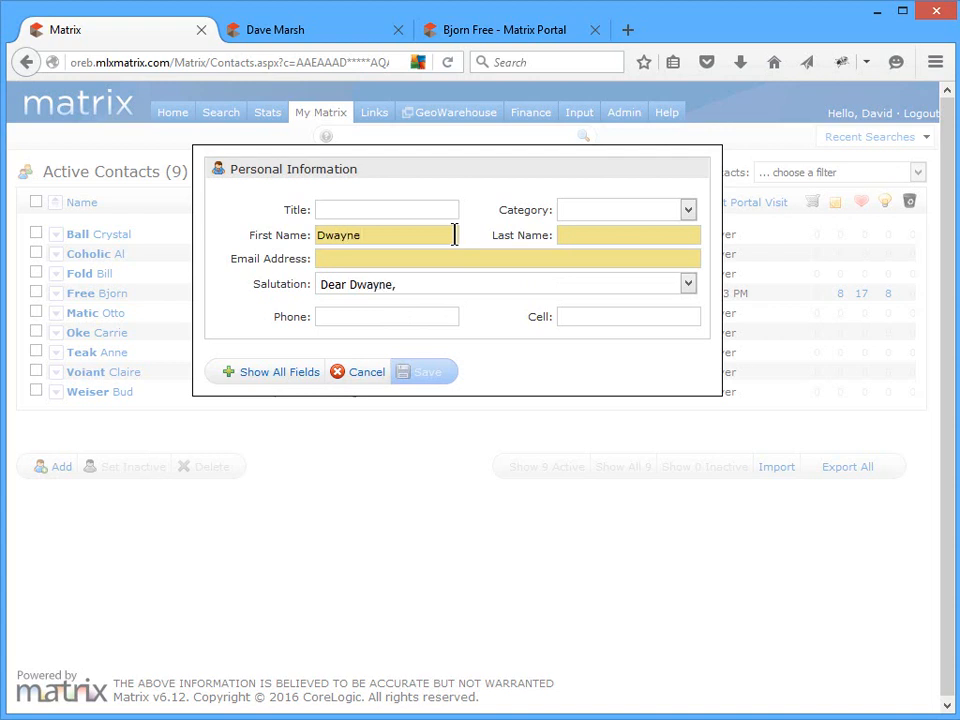
left_click(688, 235)
type("Pipe")
left_click(696, 258)
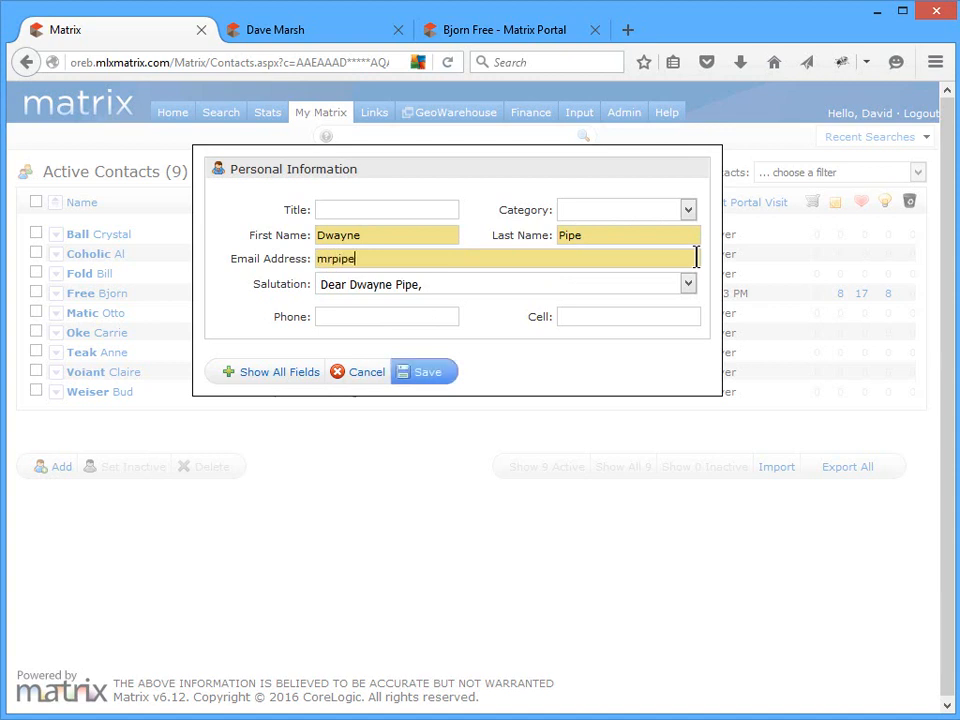
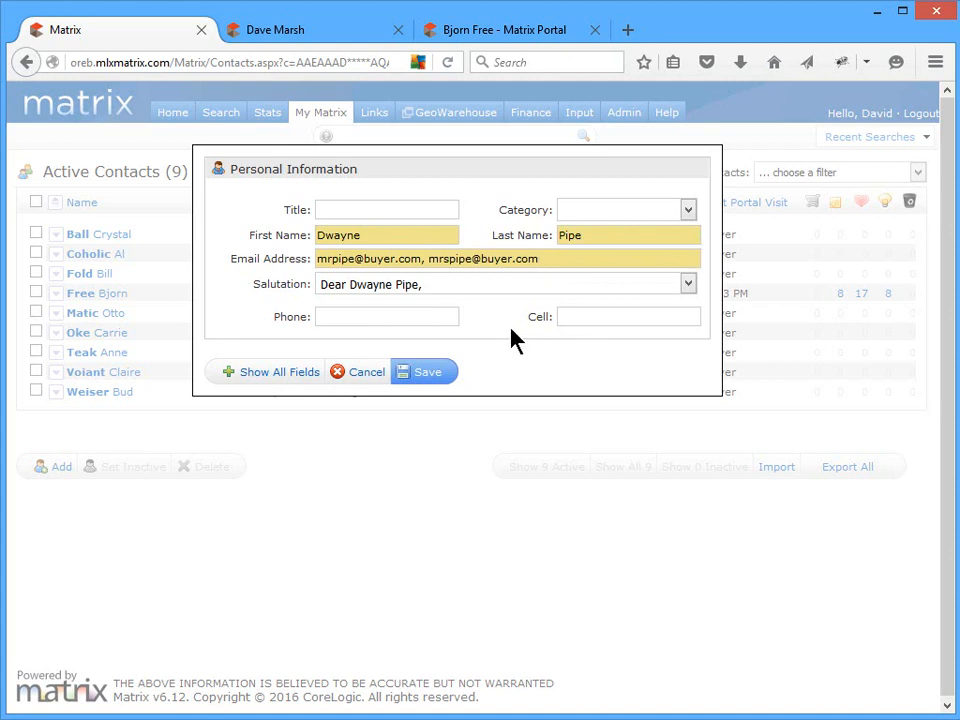
- Show all fields, set the contact's category to Buyer, and save it
left_click(304, 374)
left_click(628, 208)
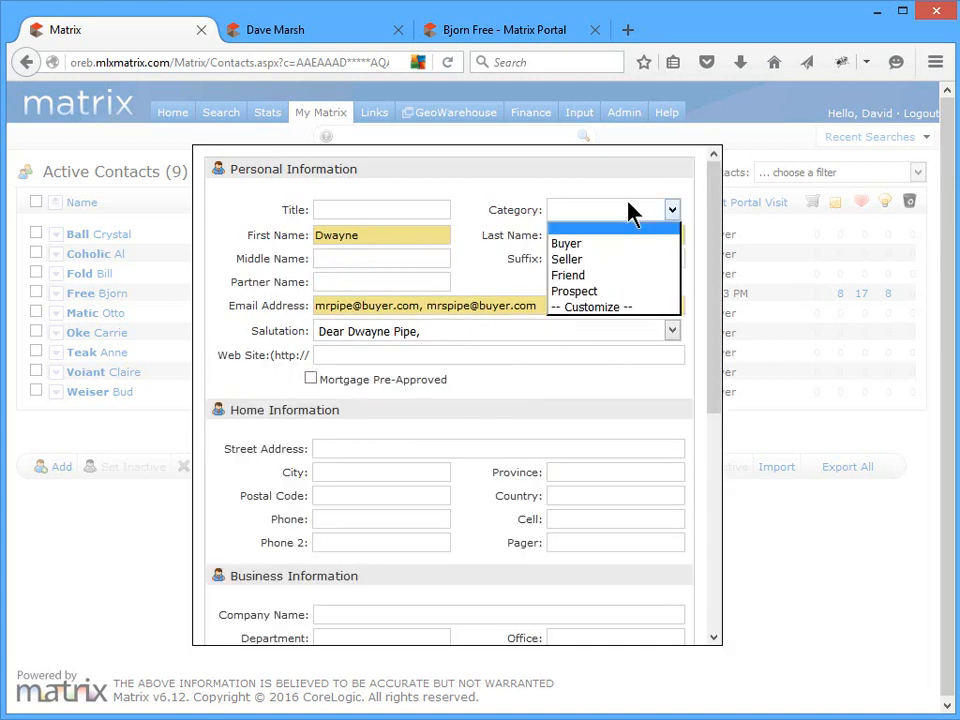
left_click(622, 243)
left_click_drag(709, 240, 722, 486)
left_click(436, 622)
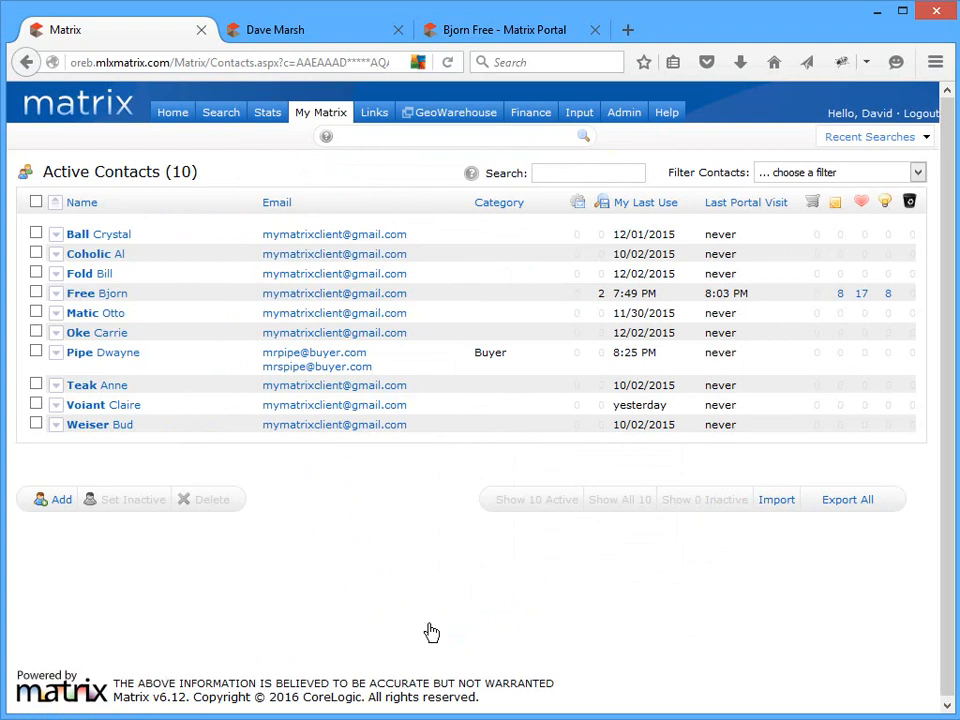
- Import the contacts from the MatrixContacts file and finish the import
left_click(778, 505)
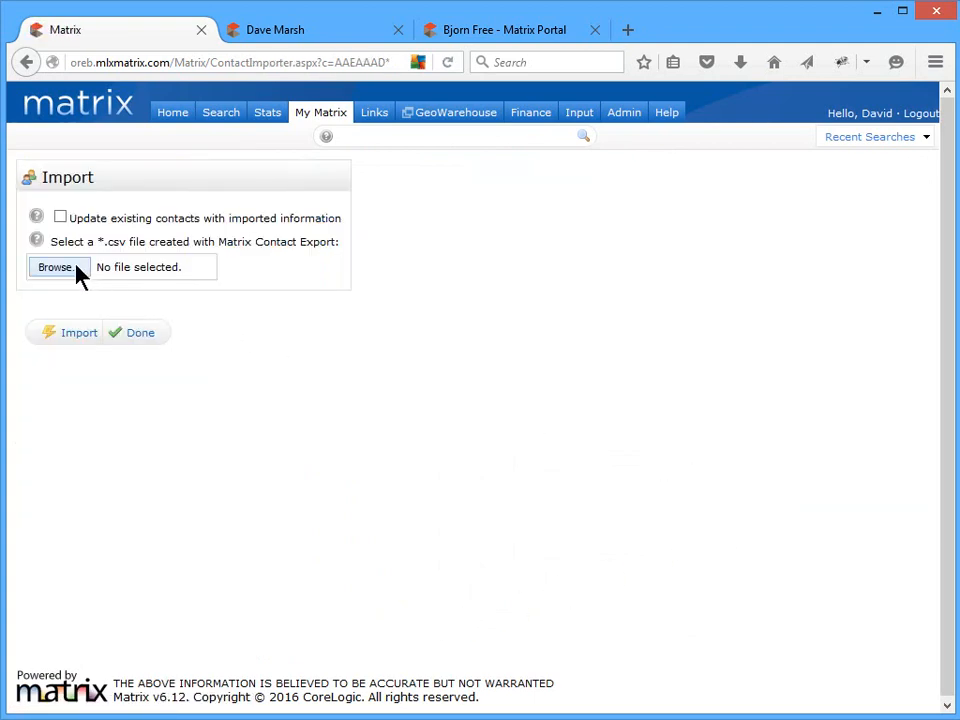
left_click(56, 267)
left_click(229, 138)
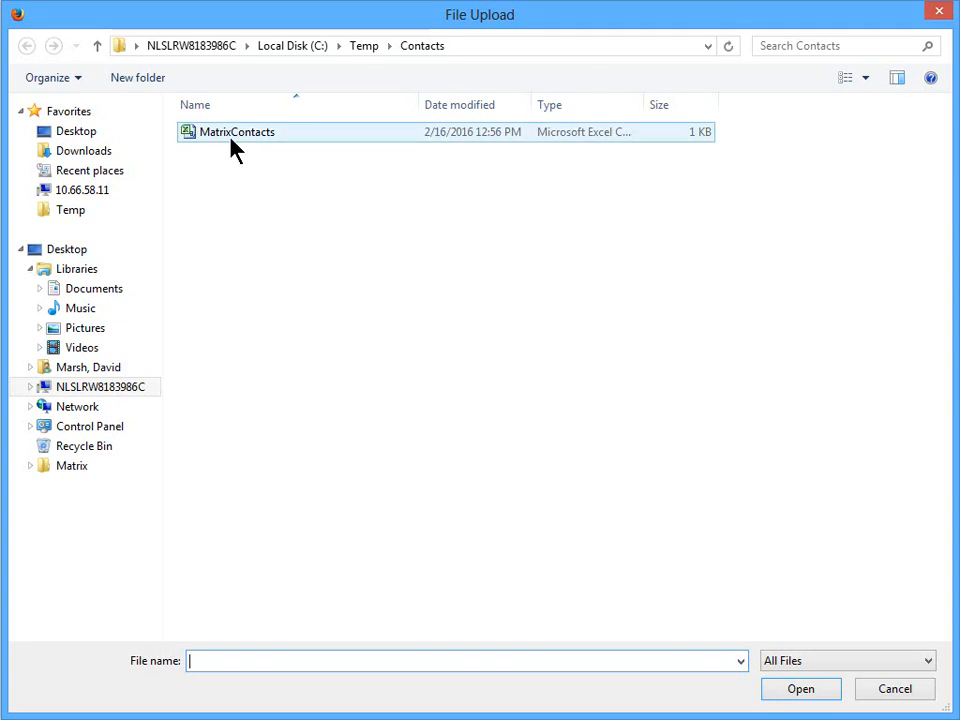
left_click(796, 689)
left_click(79, 332)
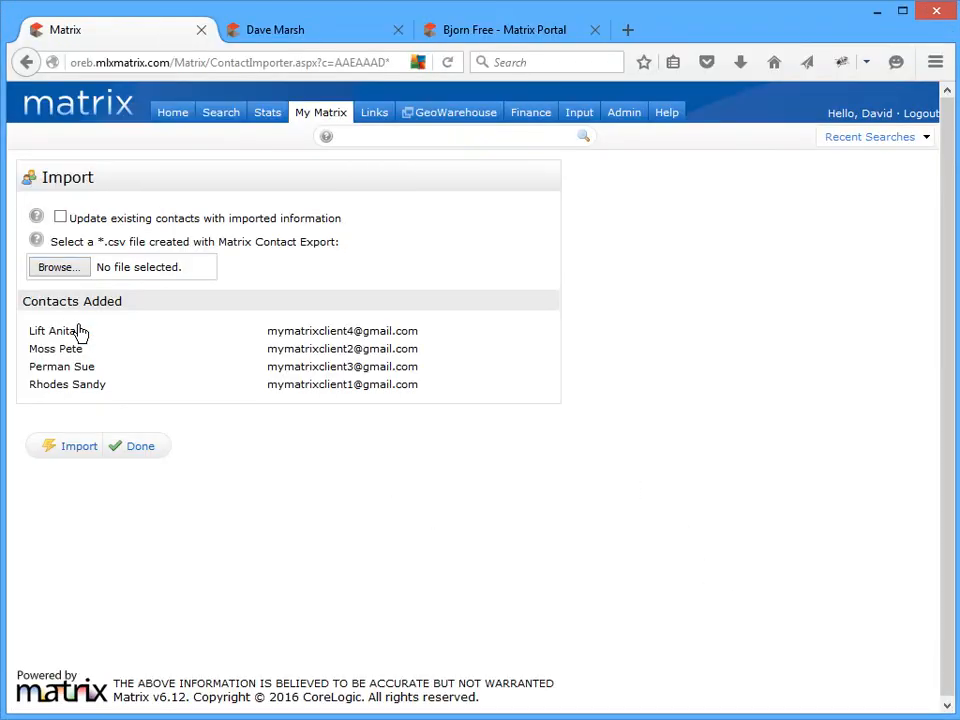
left_click(145, 451)
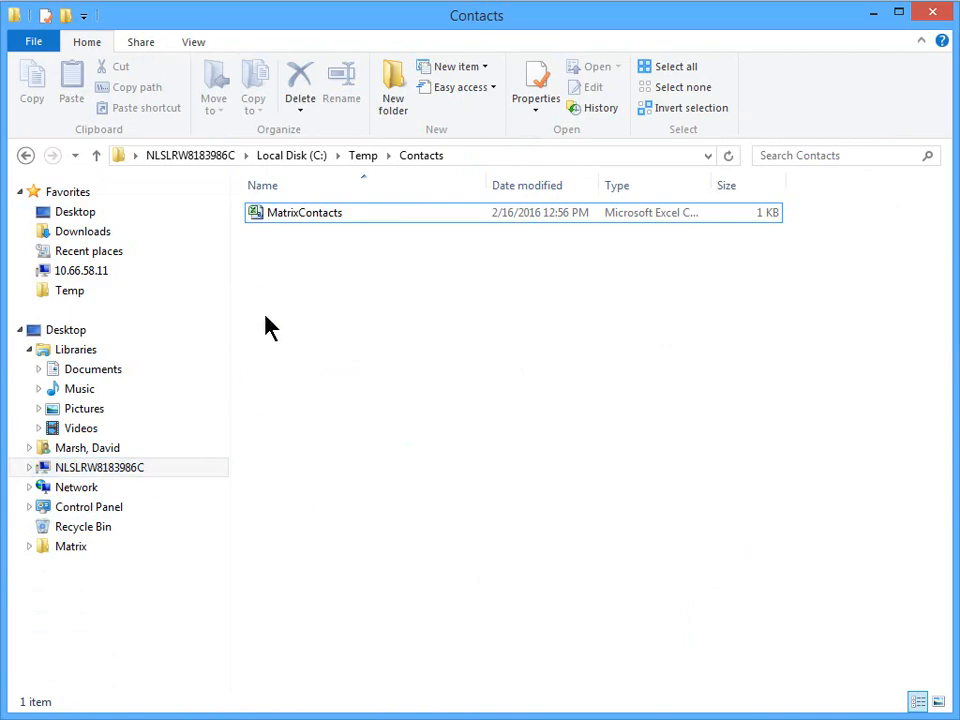
double_click(294, 214)
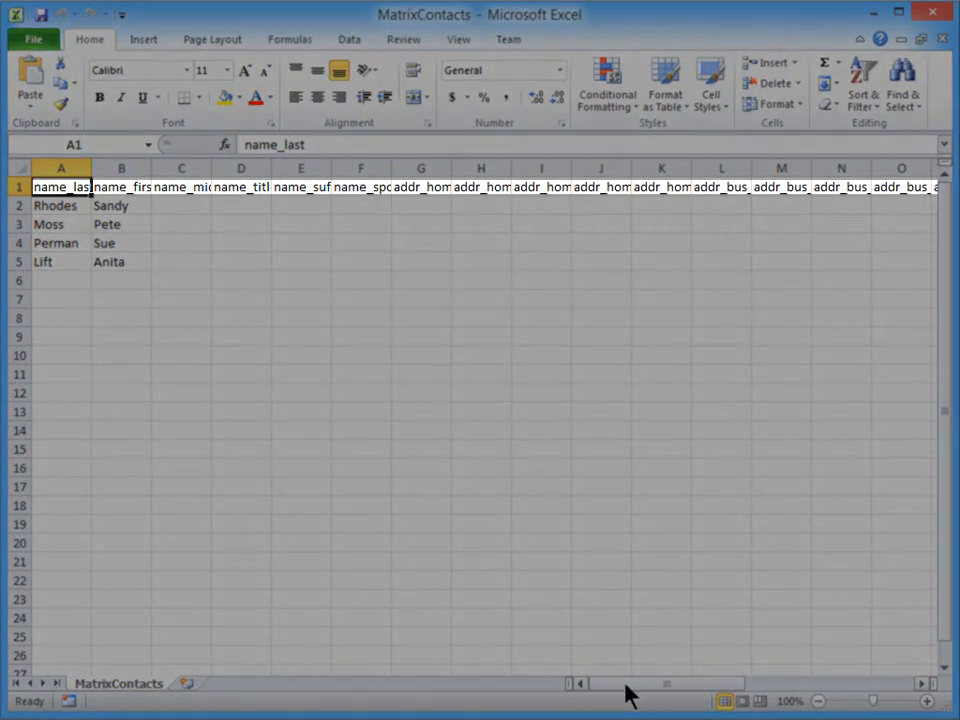
left_click_drag(626, 686, 598, 688)
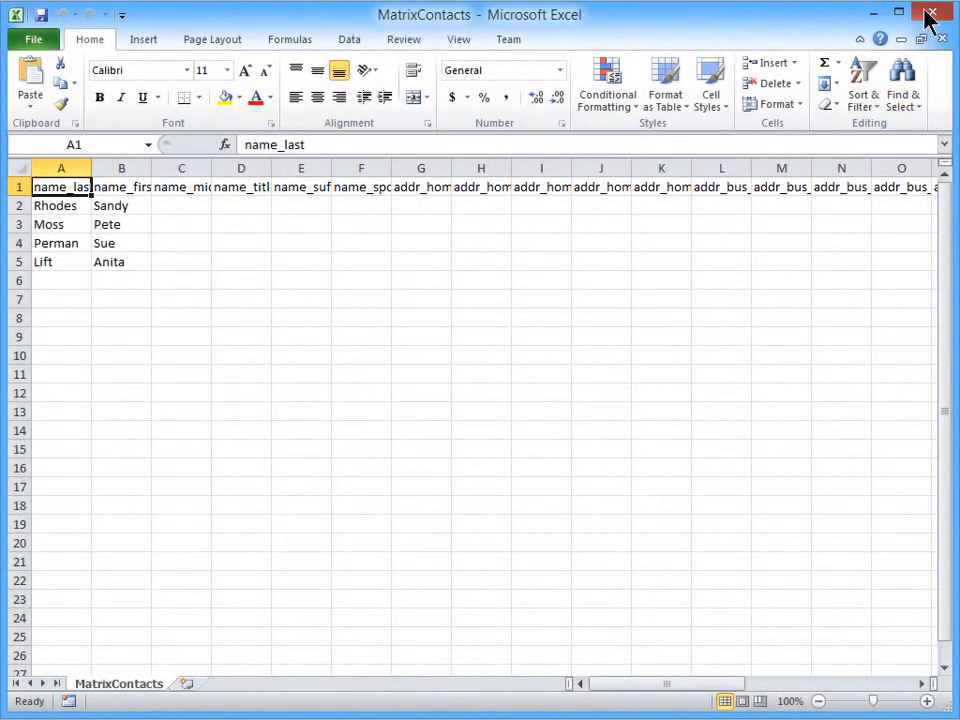
left_click(928, 14)
left_click(873, 14)
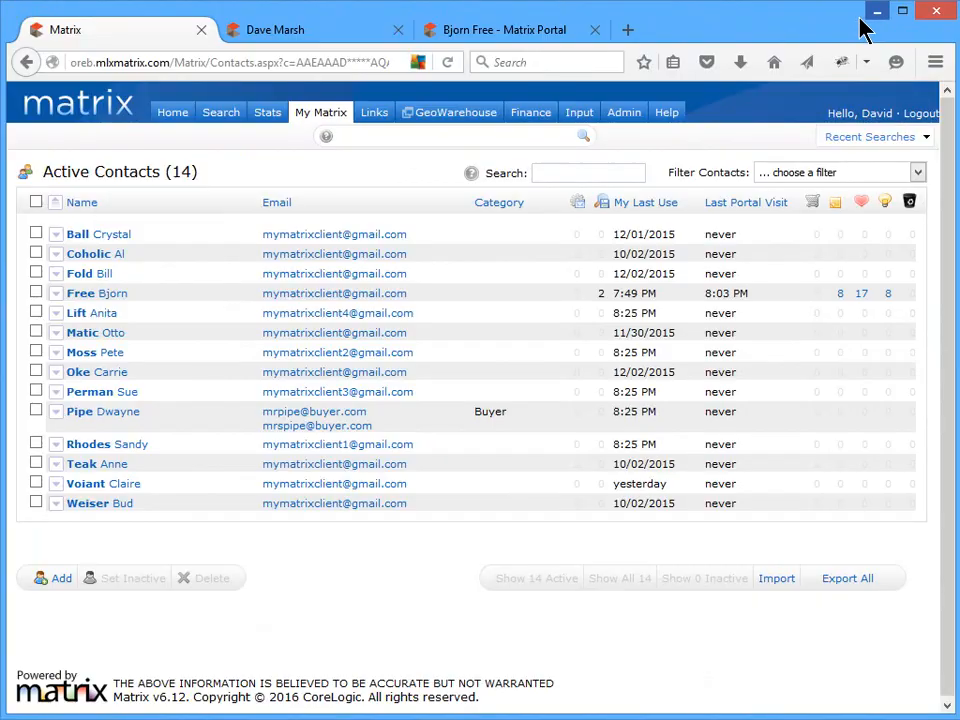
- Export the second-to-last contact only and save it as MatrixContacts.CSV
left_click(36, 484)
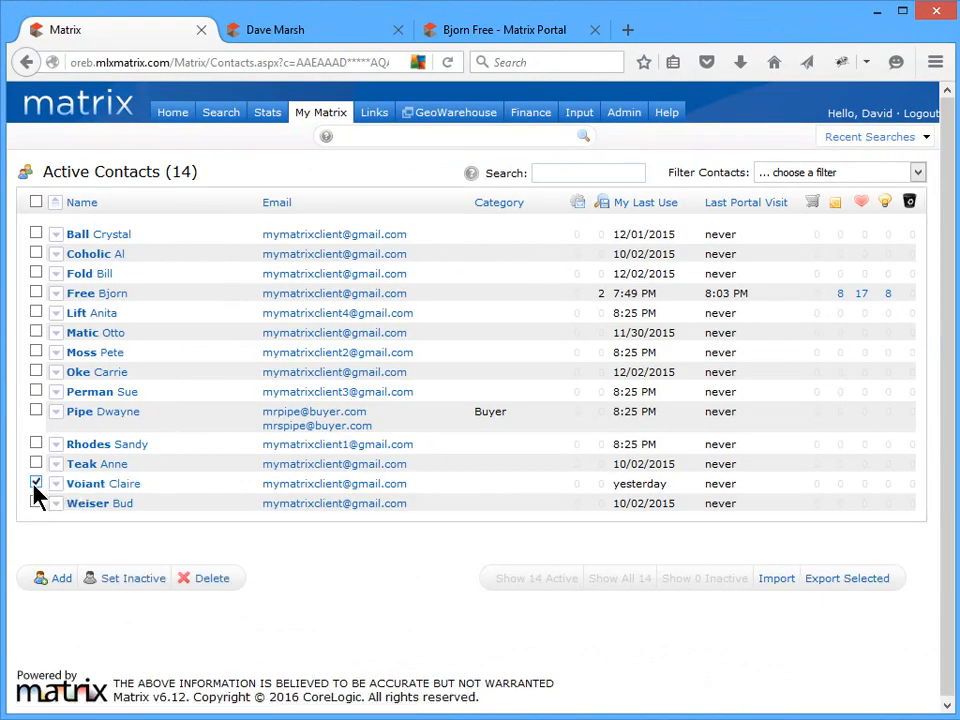
left_click(824, 582)
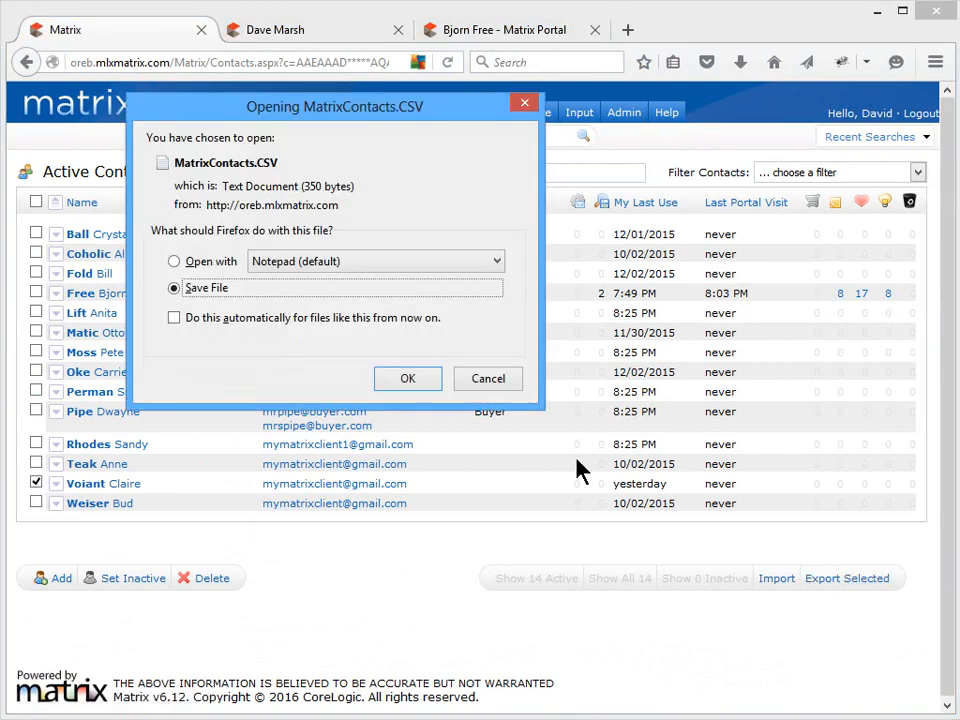
left_click(414, 388)
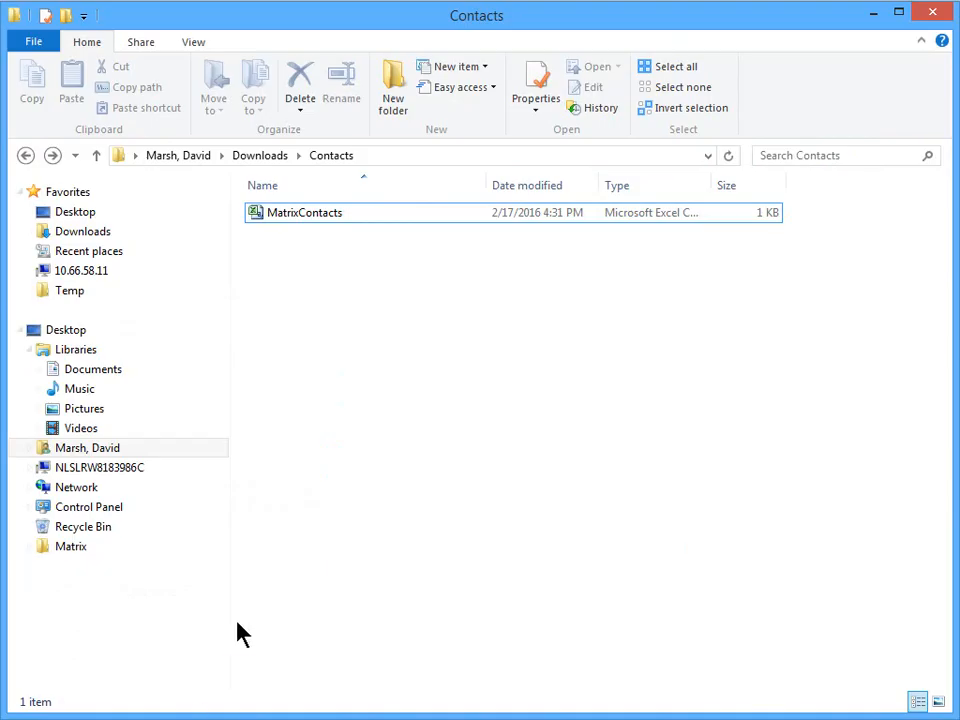
- Open MatrixContacts in Excel and clear row 2's contact data
double_click(349, 213)
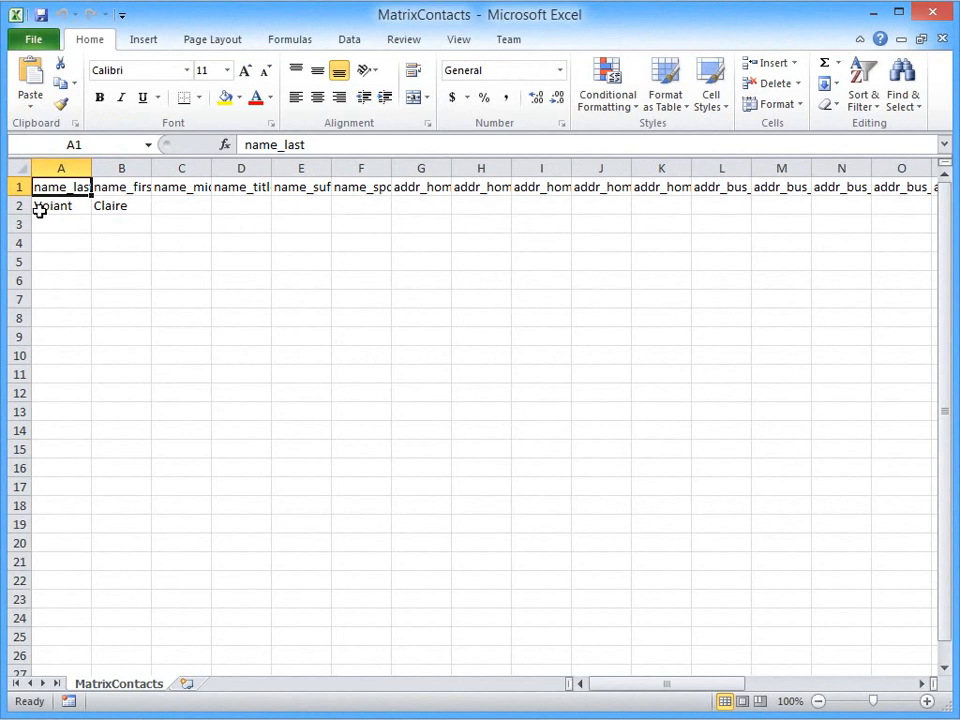
left_click(17, 205)
key("Delete")
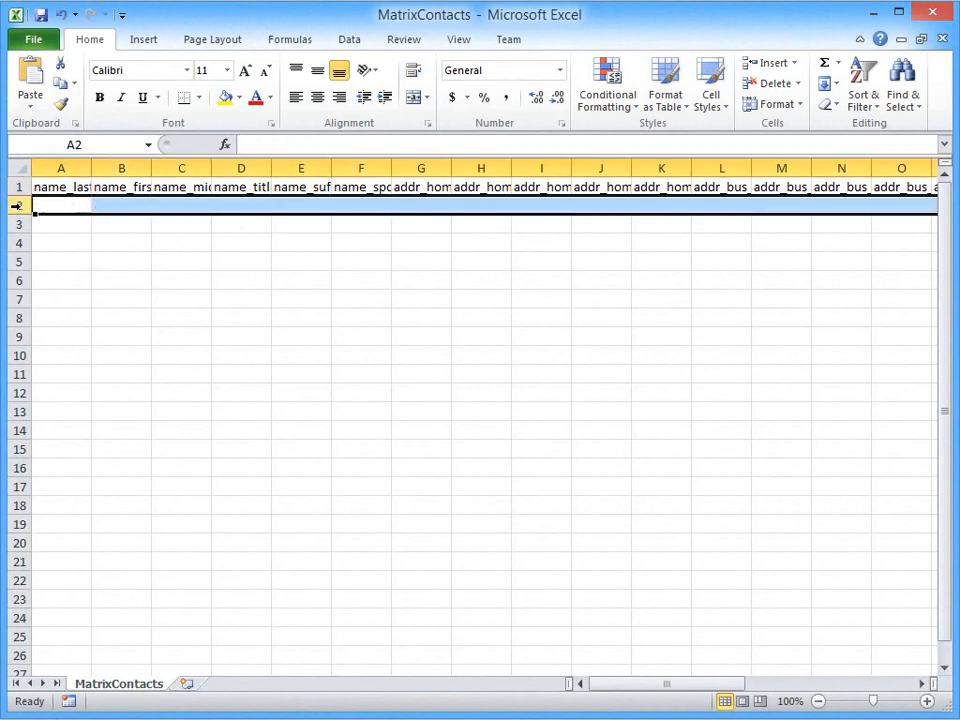
- AutoFit columns A, B and C to their headers, then minimize Excel and the folder
double_click(92, 168)
left_click_drag(159, 168, 161, 168)
double_click(161, 168)
double_click(224, 168)
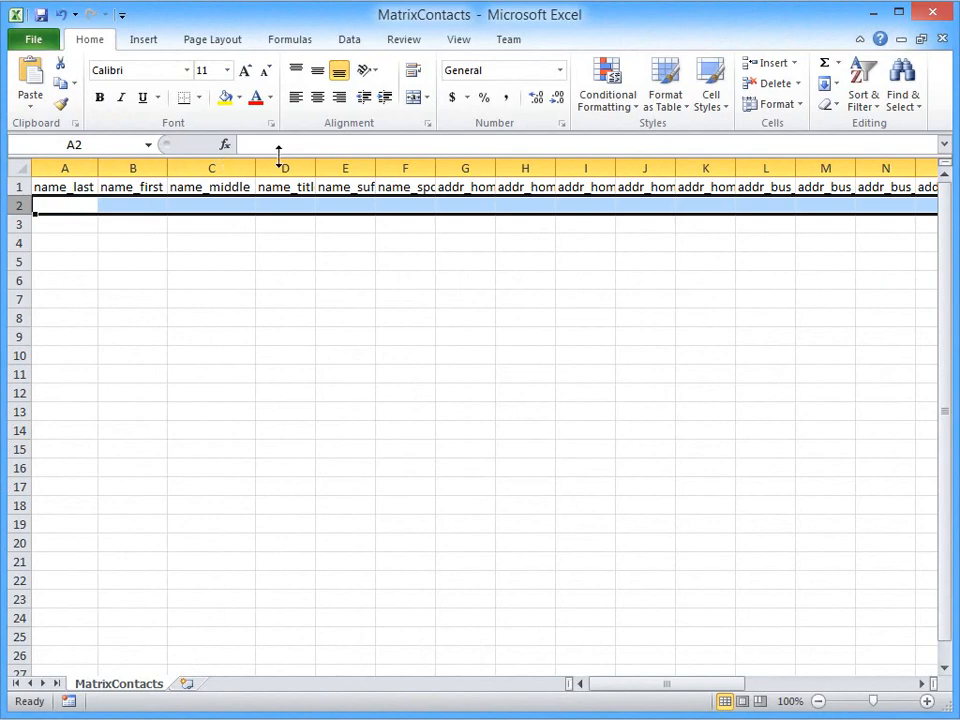
left_click(869, 14)
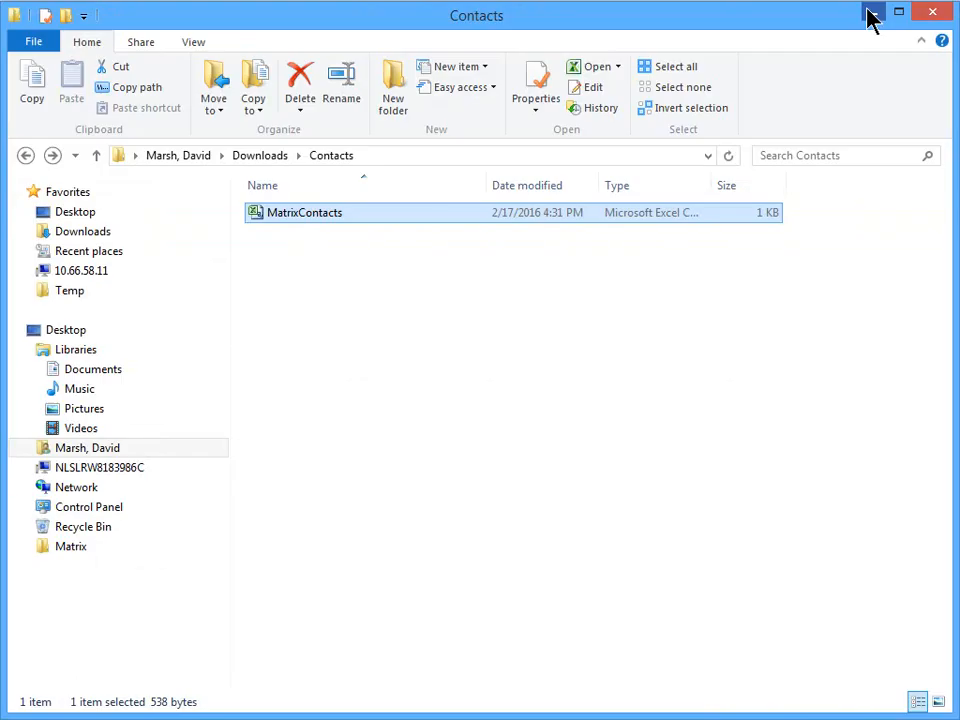
left_click(869, 14)
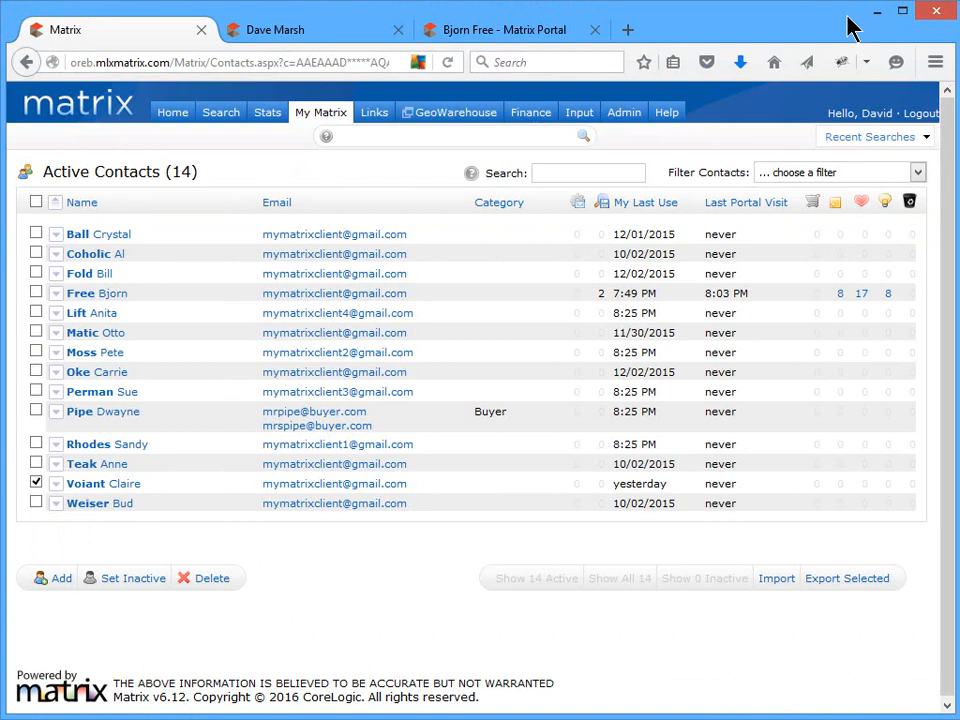
- View the Buyer contact's Personal Information in Edit Contact, then cancel without changes
left_click(57, 413)
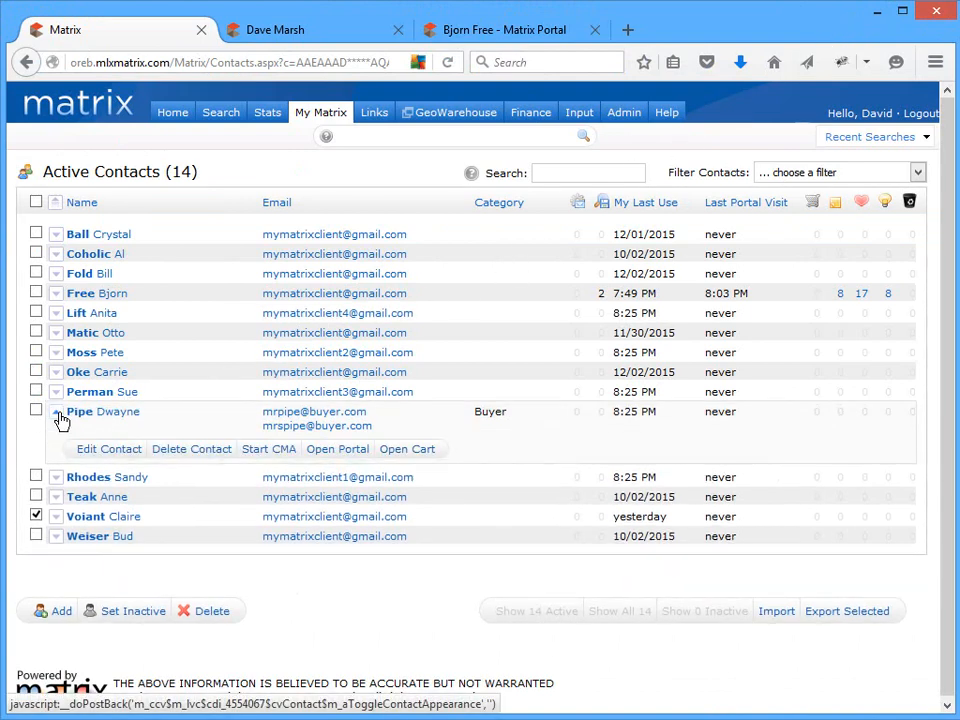
left_click(91, 450)
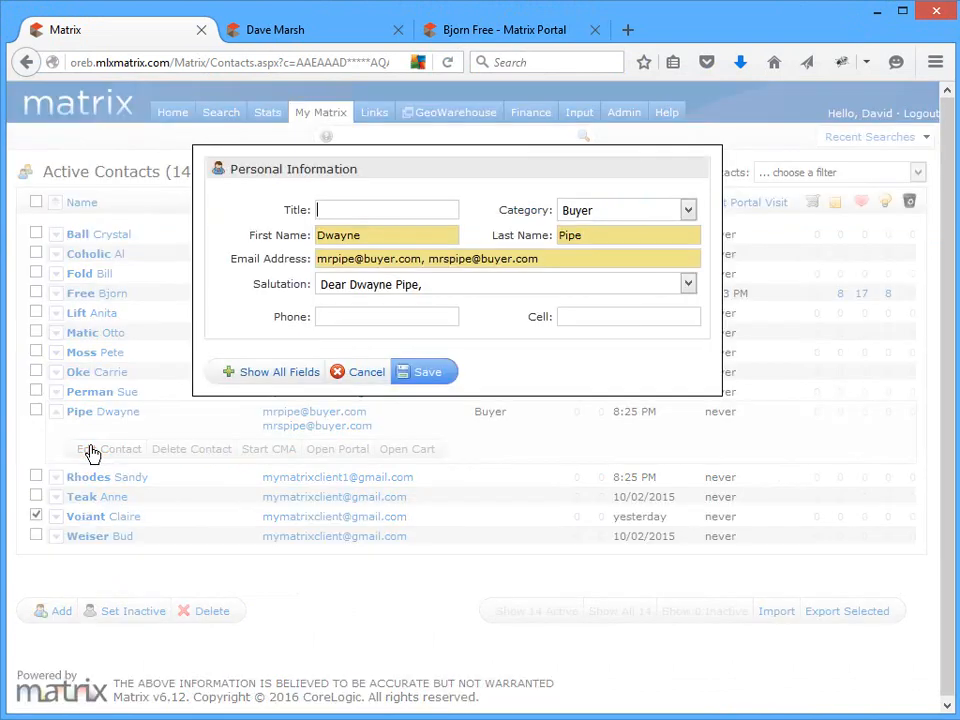
left_click(370, 372)
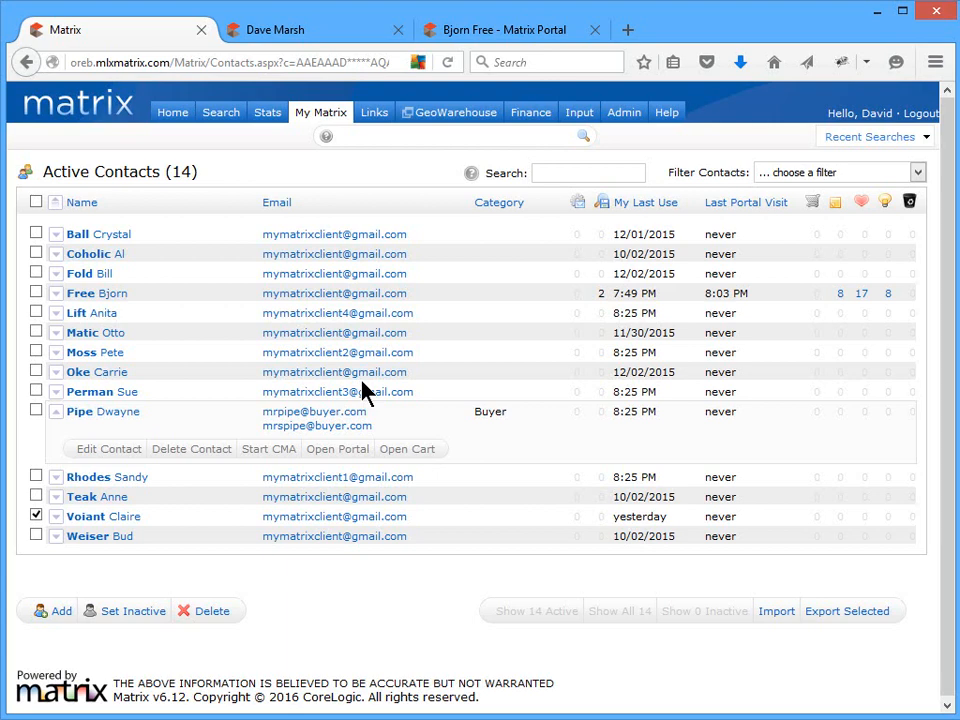
- Find the client's imported saved search under Active Contacts and open its settings
mouse_move(342, 121)
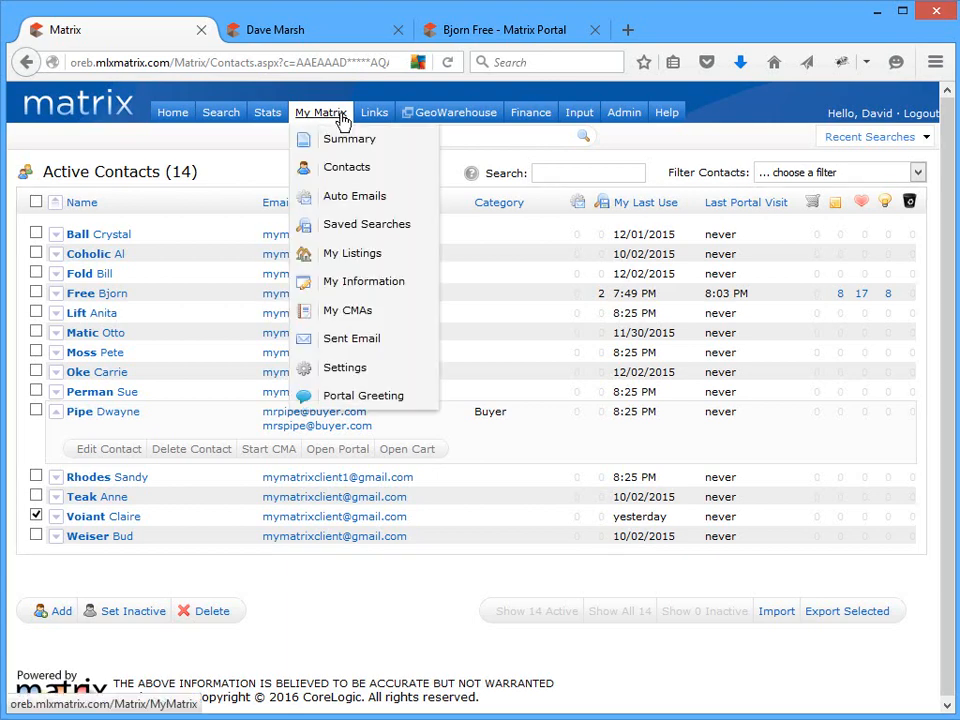
left_click(400, 230)
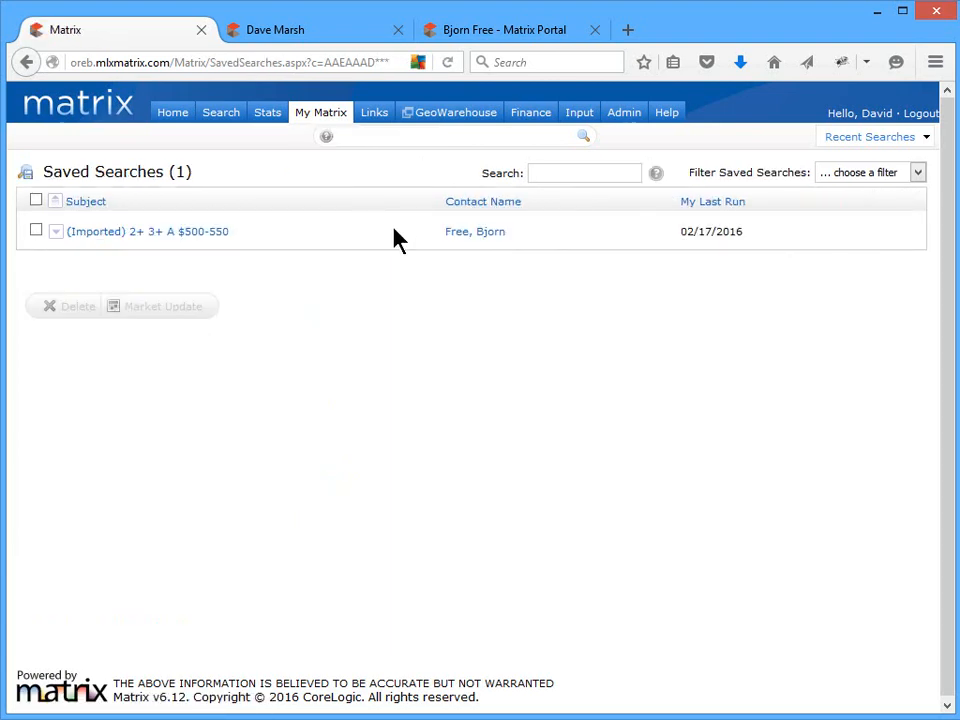
left_click(57, 233)
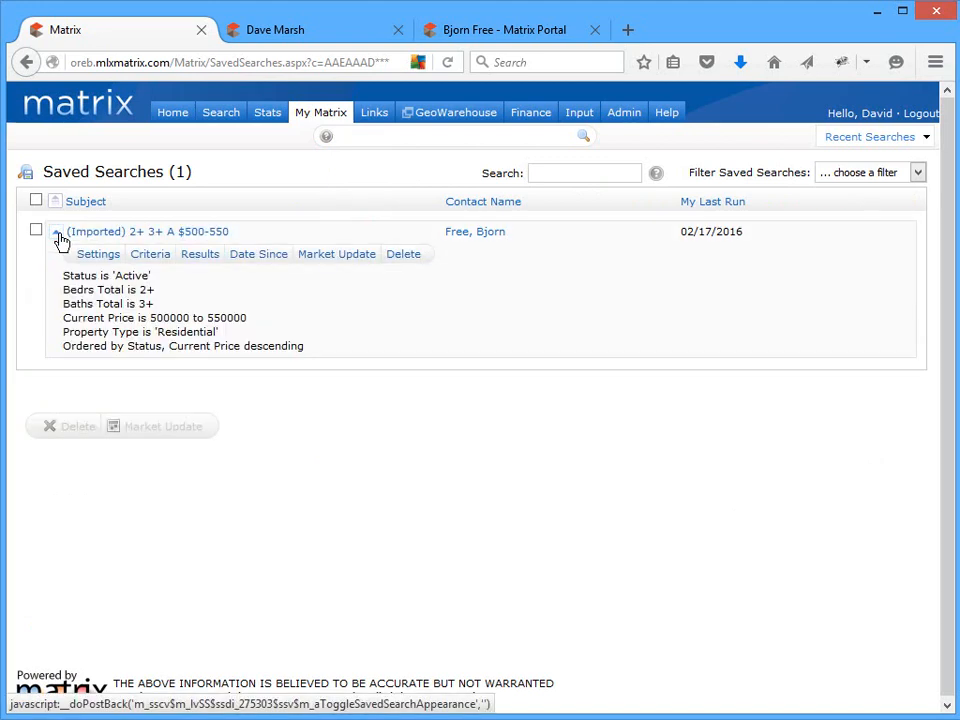
mouse_move(332, 117)
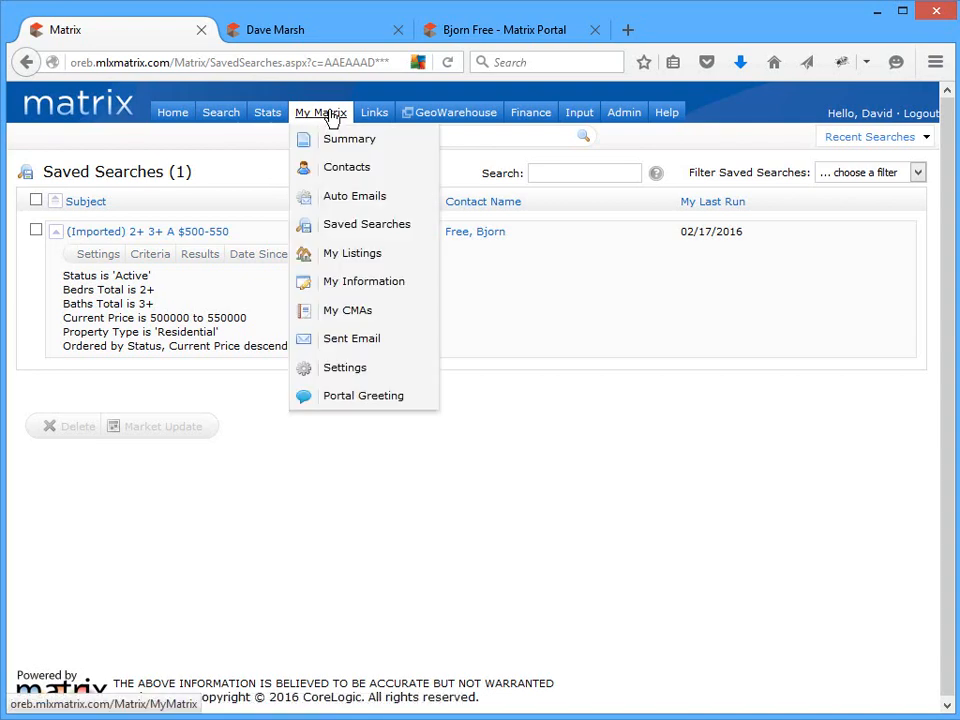
left_click(355, 172)
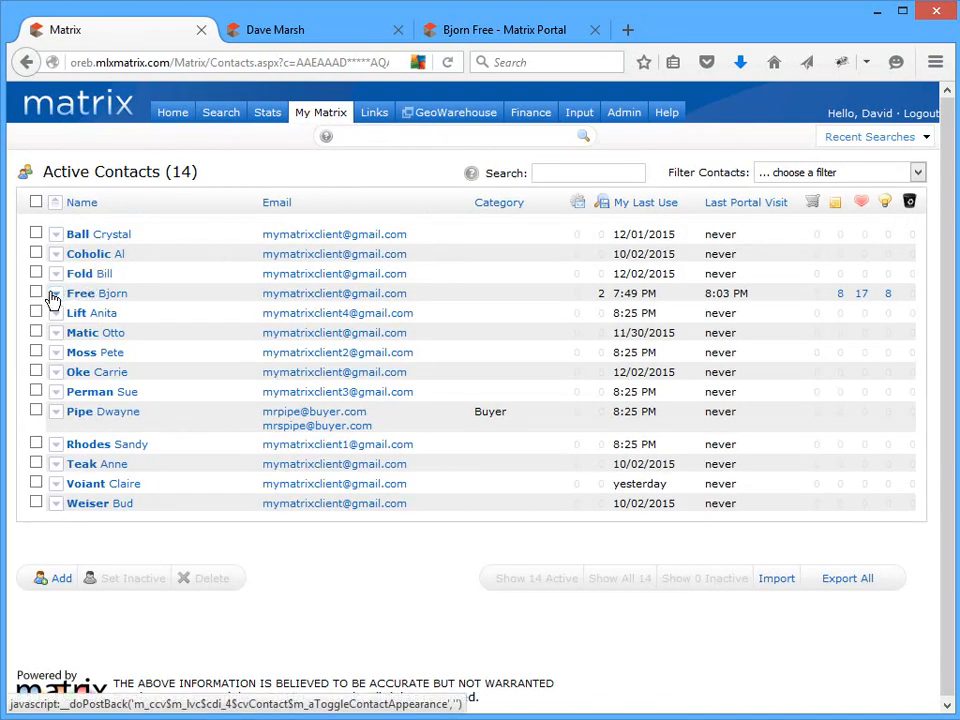
left_click(55, 294)
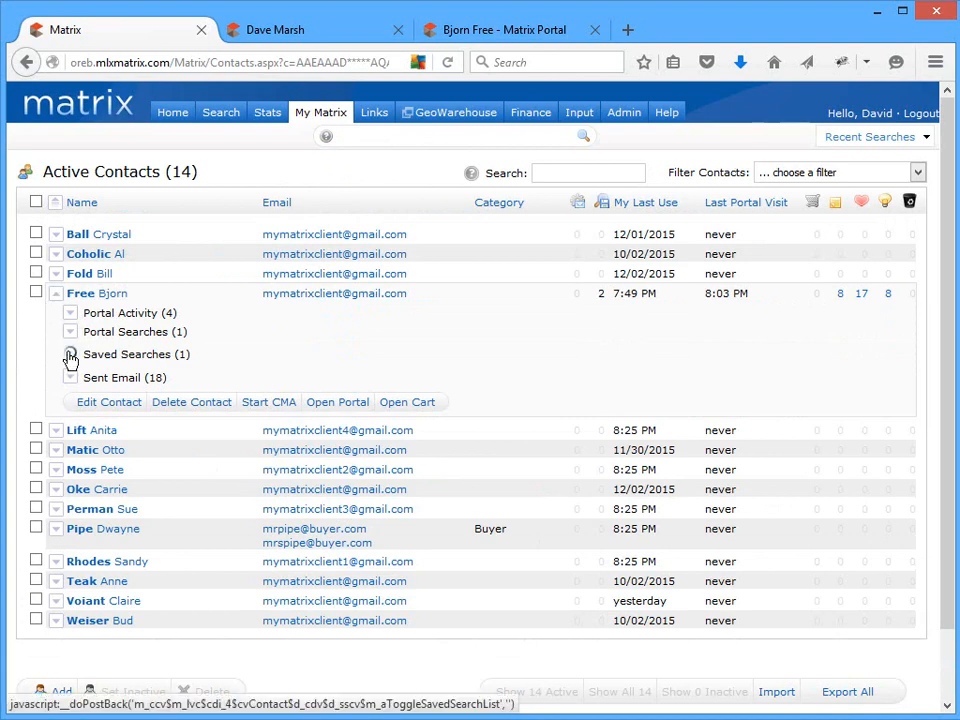
left_click(70, 356)
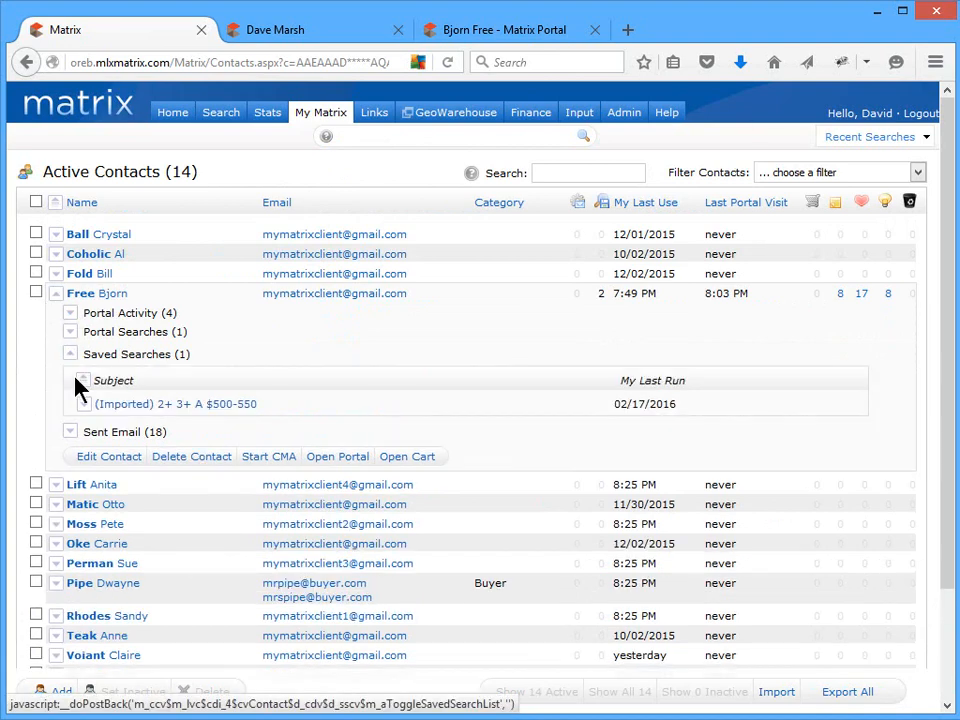
left_click(84, 404)
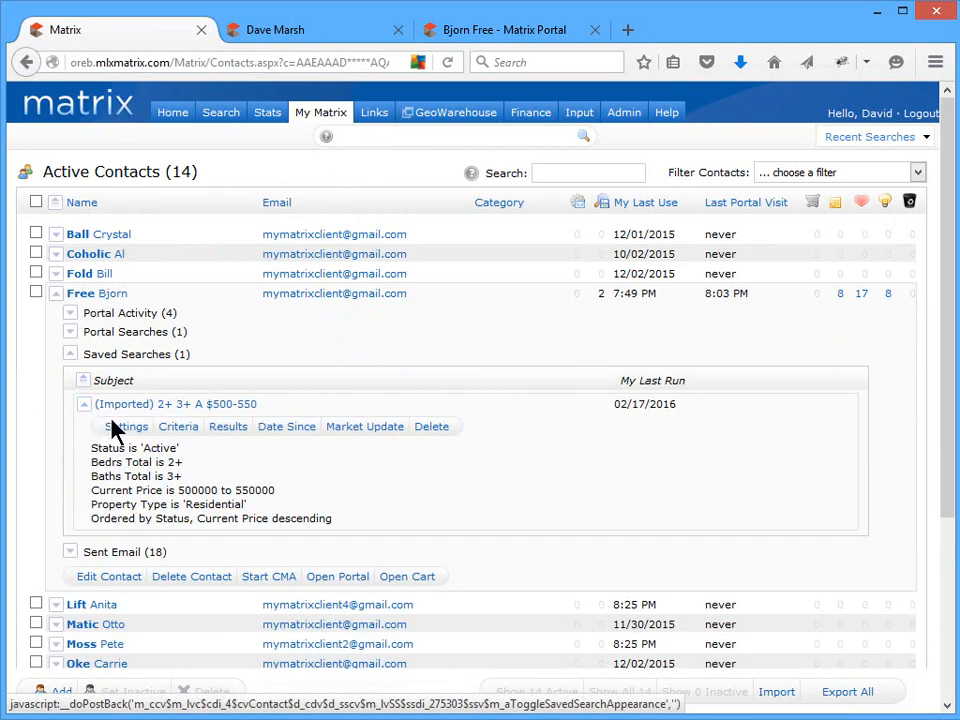
left_click(113, 427)
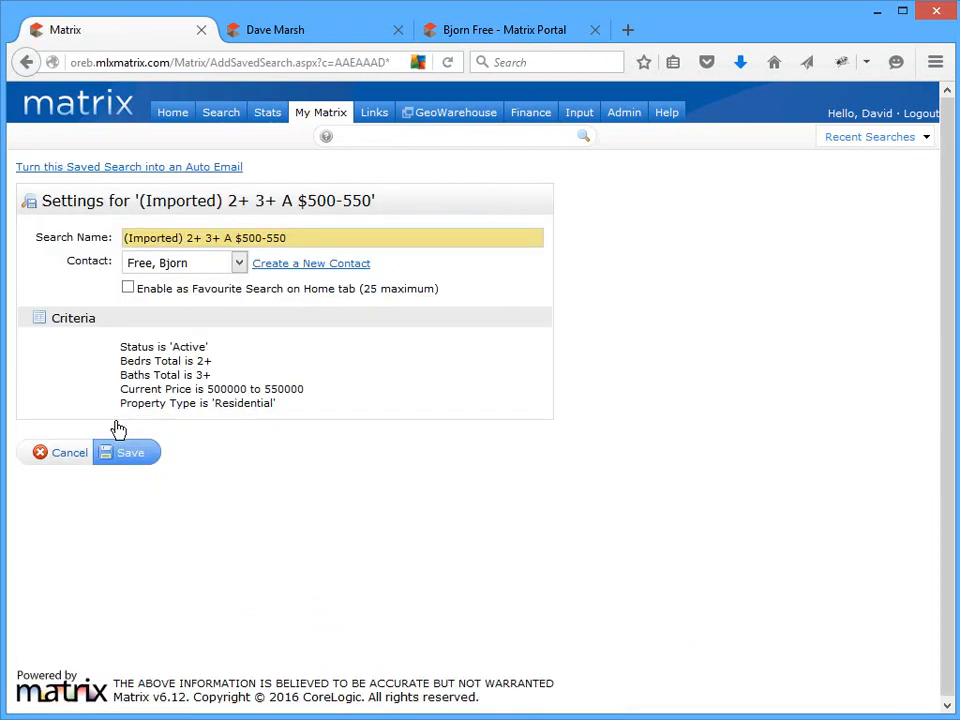
- Turn it into an auto email with subject 'High-end Homes for' plus the client's name, then save
left_click(126, 167)
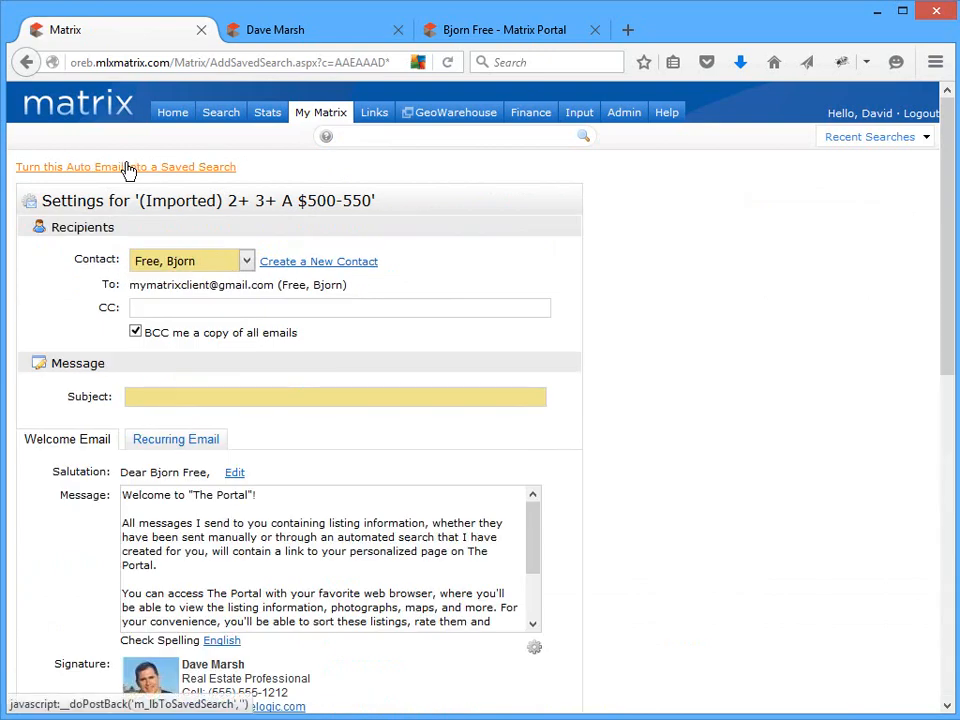
left_click(528, 400)
type("High")
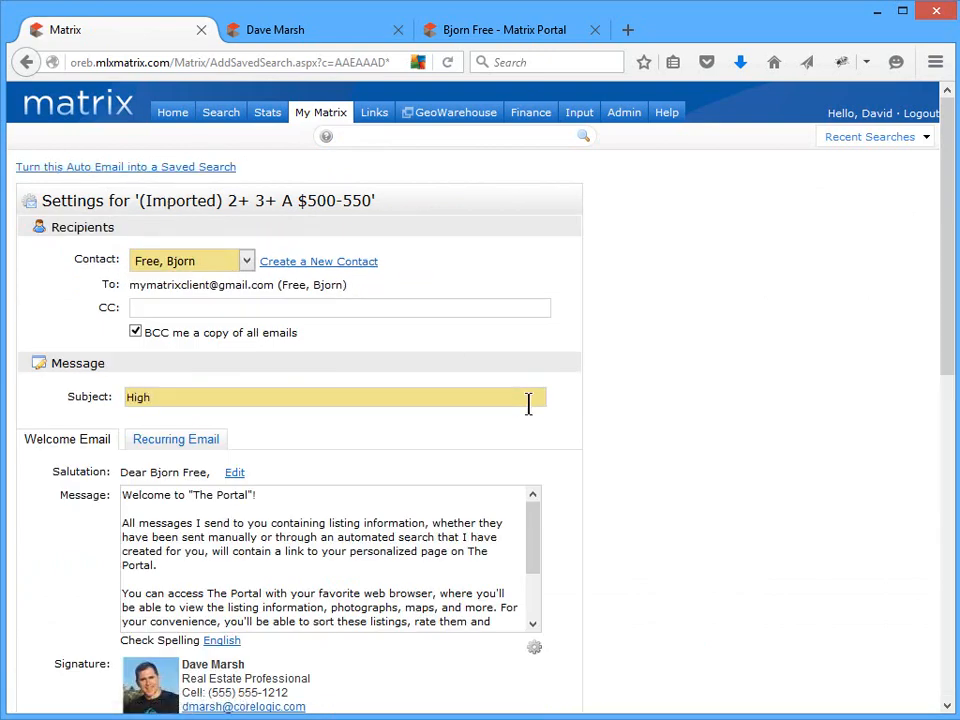
type("-end Homes for Bjorn!")
left_click_drag(940, 363, 930, 690)
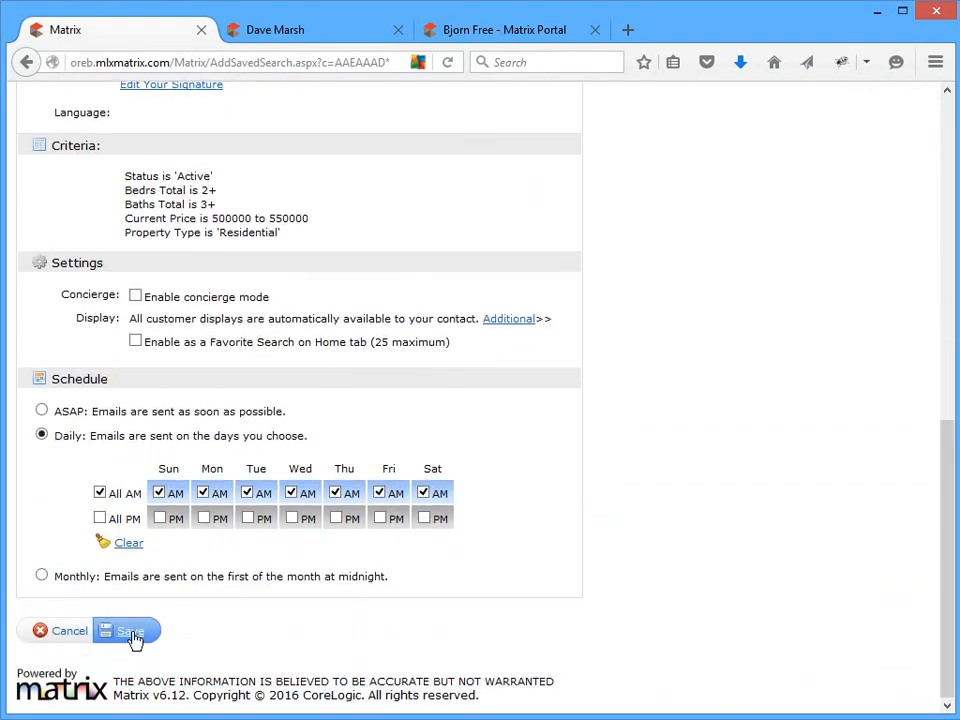
left_click(133, 637)
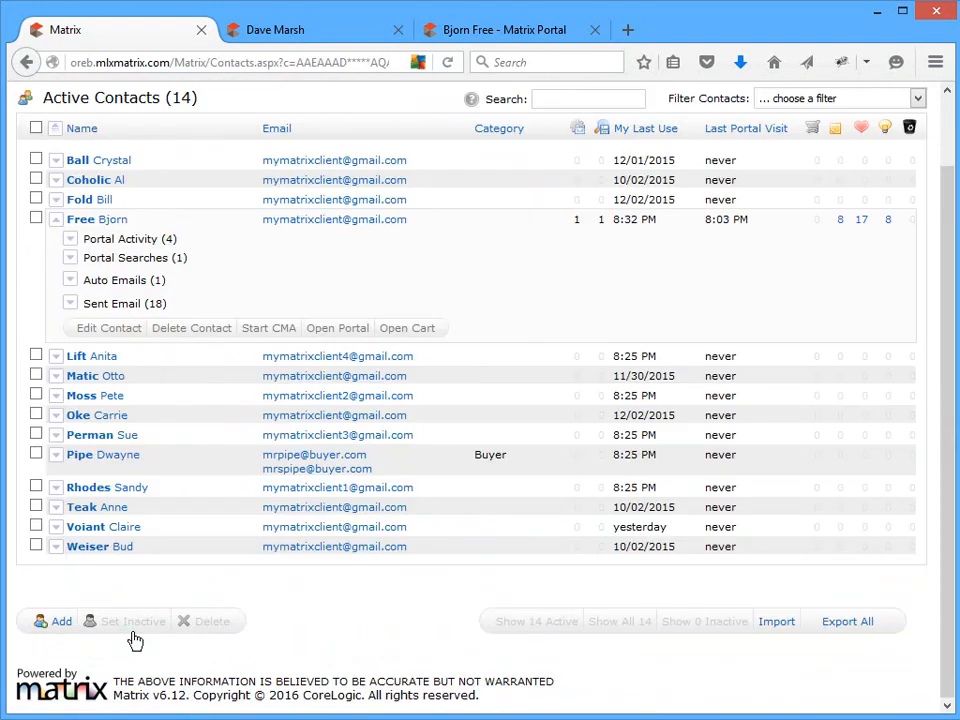
left_click(69, 281)
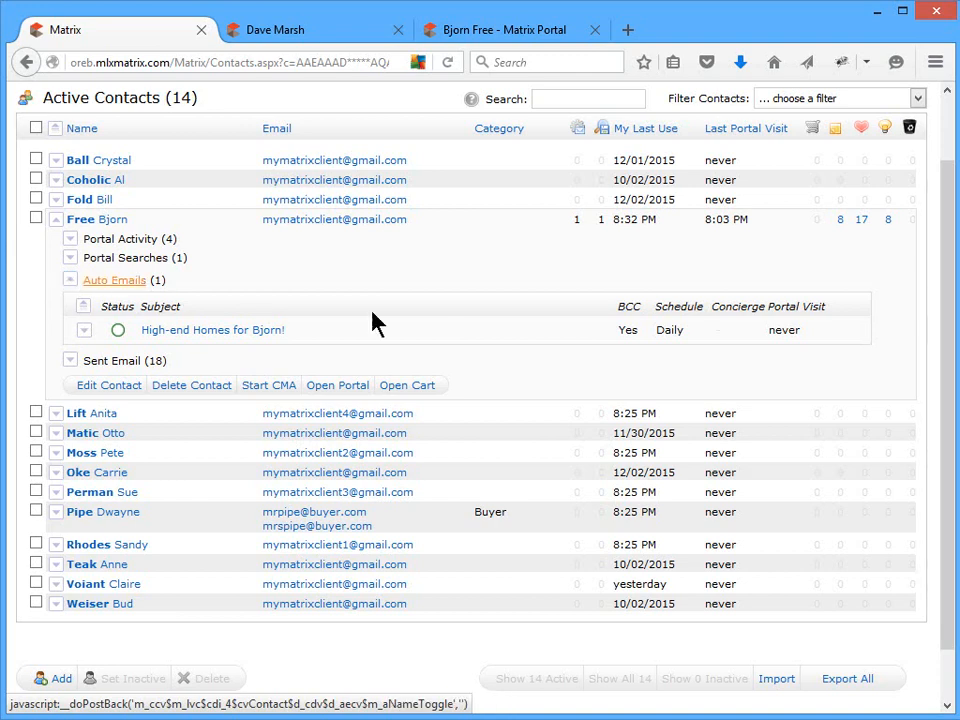
left_click_drag(947, 396, 950, 287)
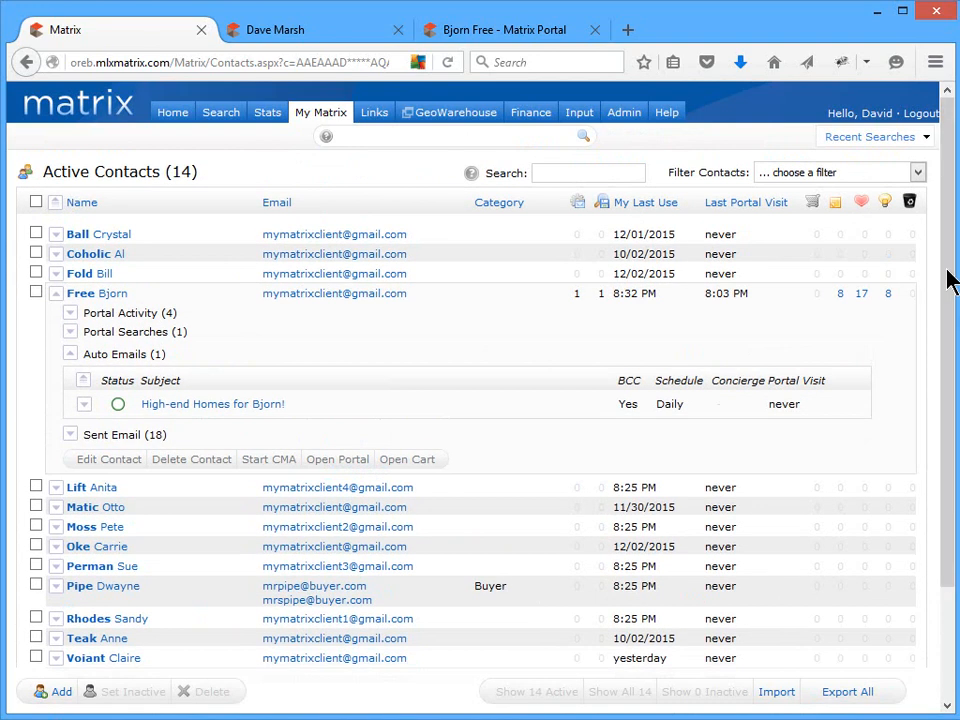
- Go to Team Settings under My Matrix settings and start creating a new team
mouse_move(335, 117)
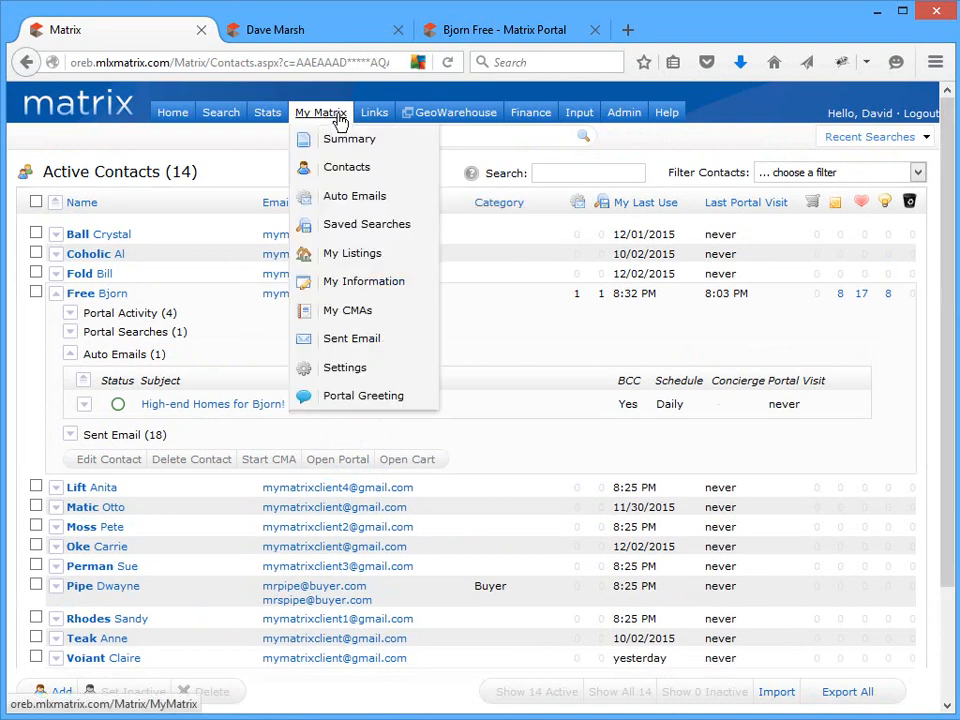
left_click(352, 369)
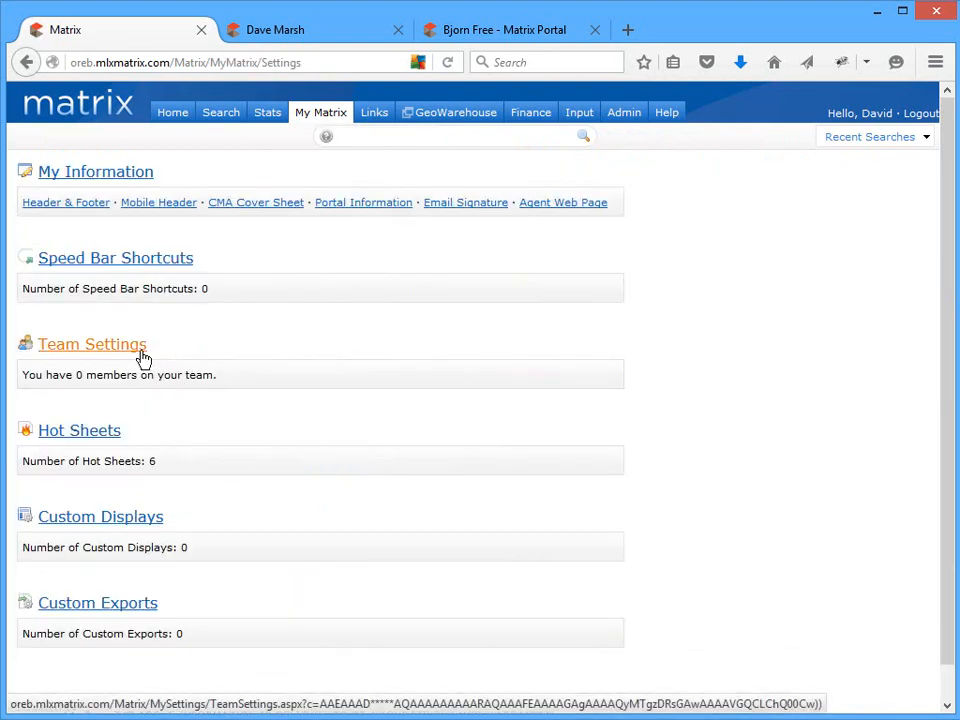
left_click(143, 350)
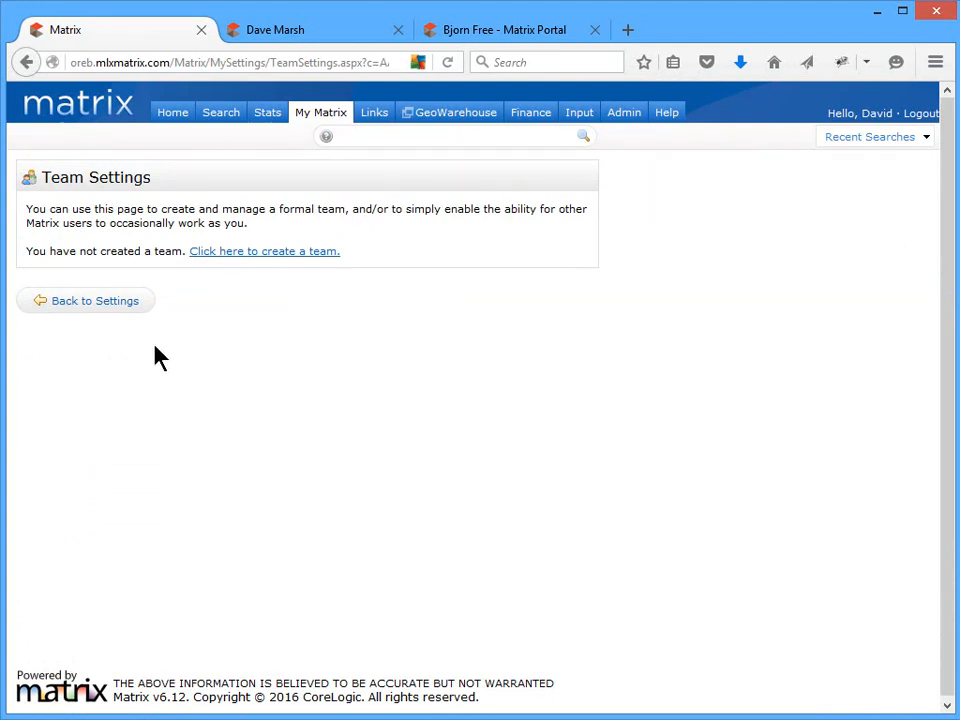
left_click(313, 252)
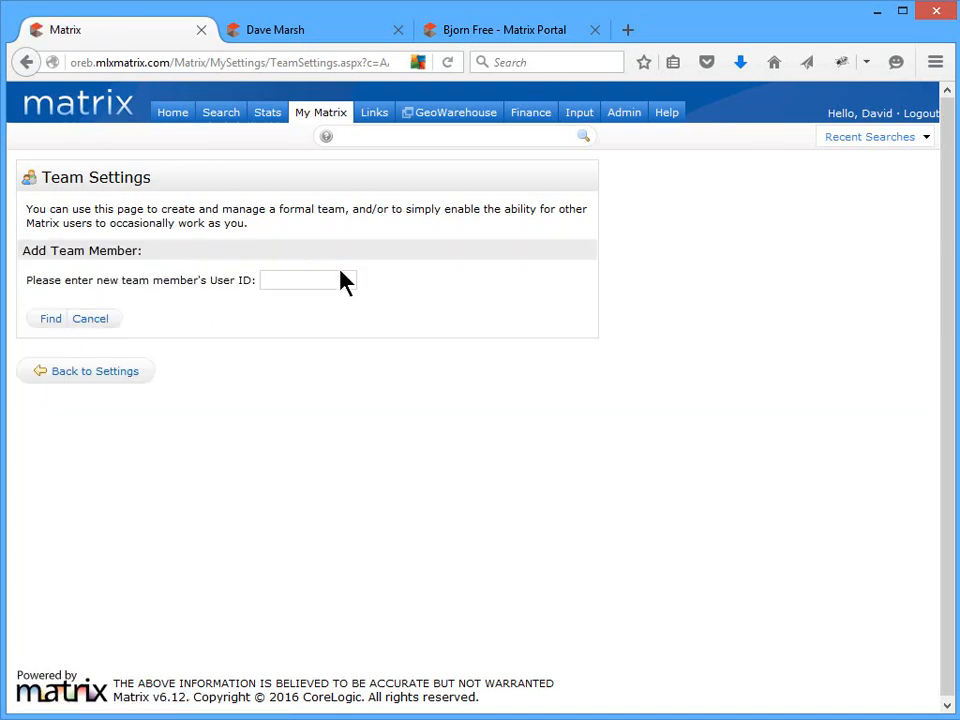
- Find the new member by their user ID and have them work on your behalf
left_click(349, 279)
left_click(46, 319)
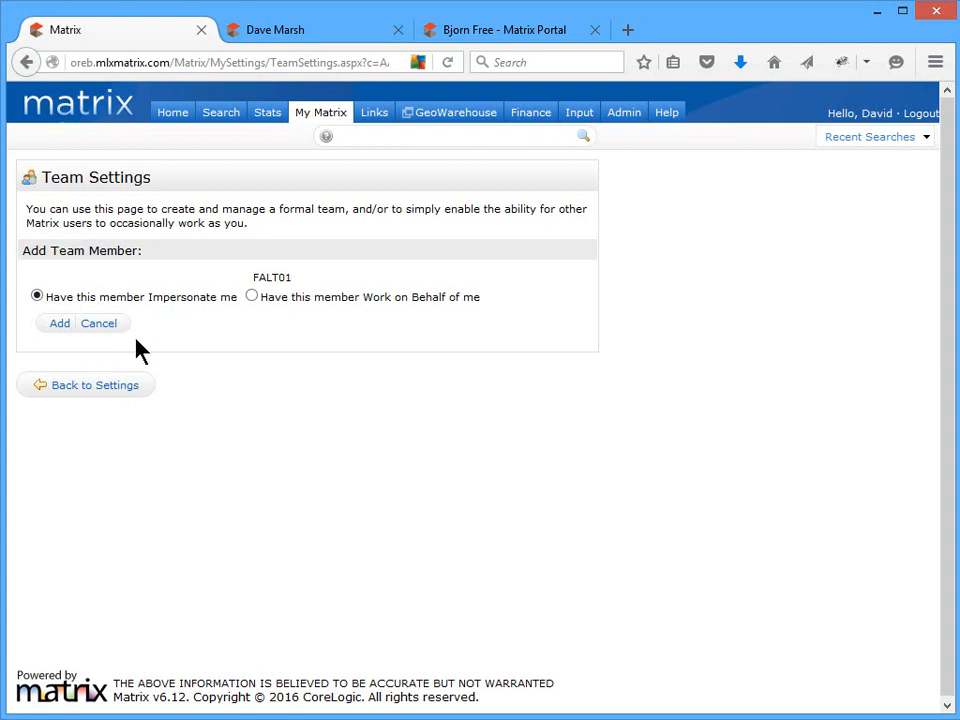
left_click(252, 297)
left_click(849, 137)
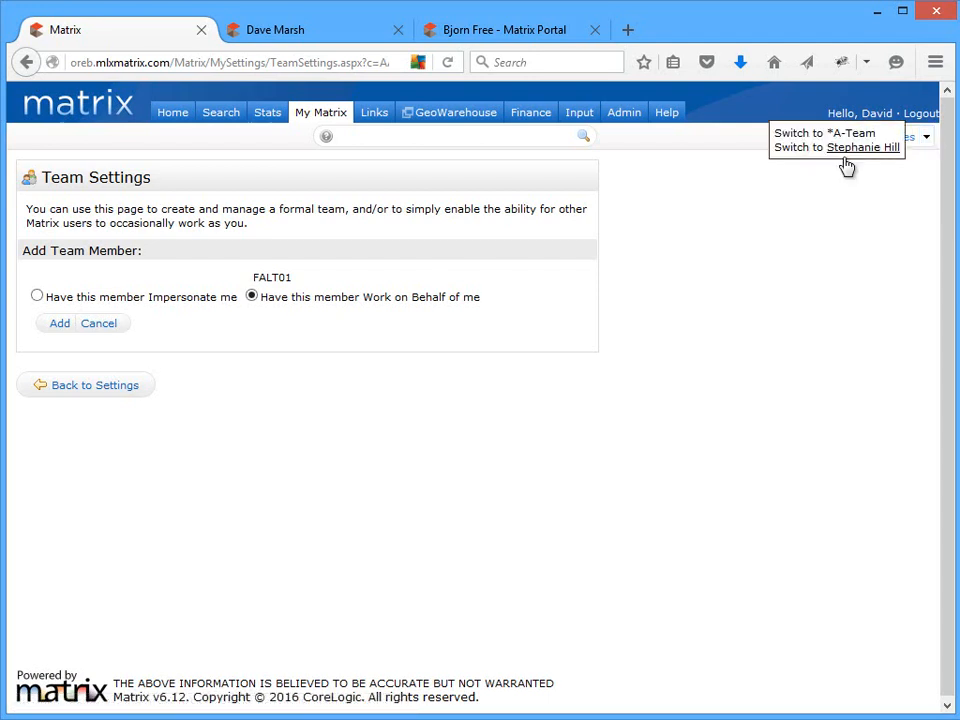
left_click(856, 135)
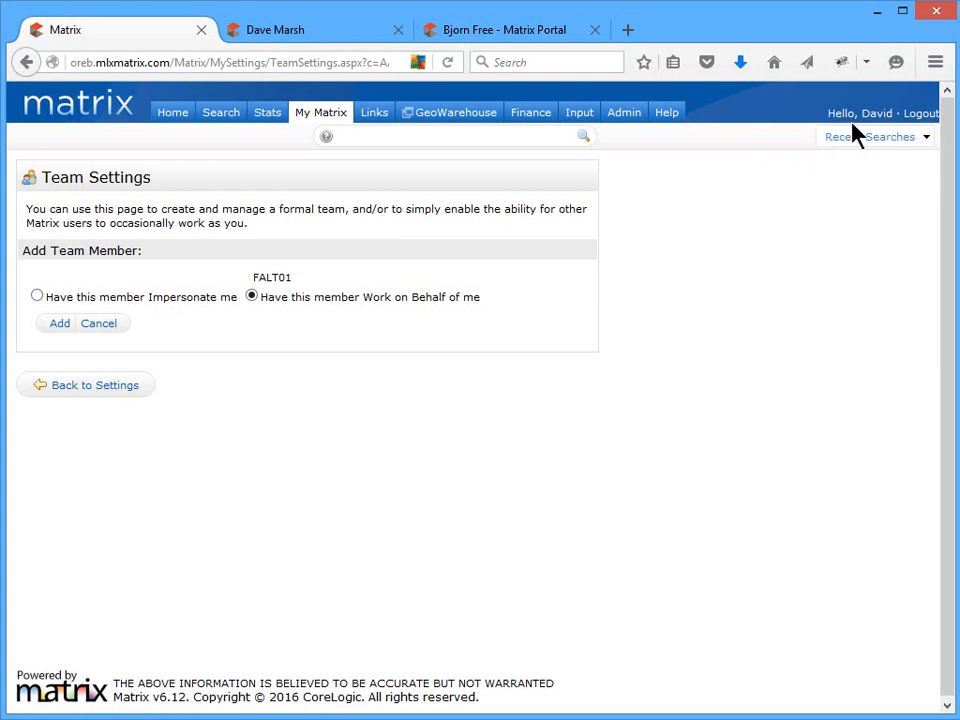